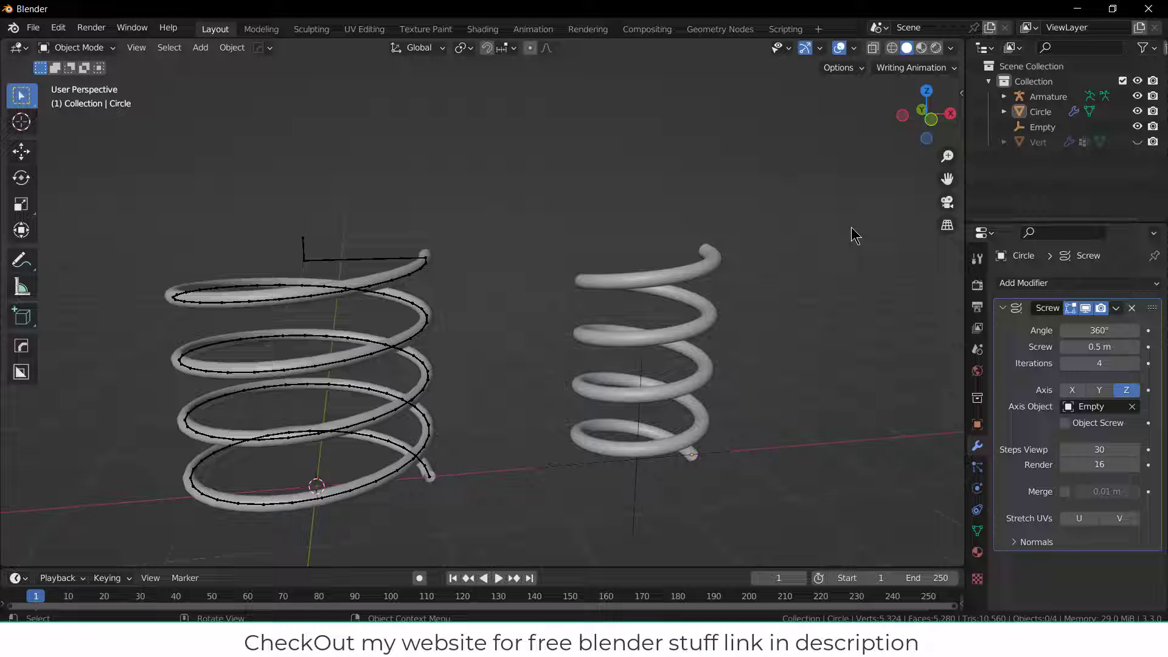
Step: Tighten the Circle's Screw modifier pitch from 0.5 m to 0.3 m
{"action": "middle_click_drag", "start_coordinate": [826, 327], "coordinate": [719, 363]}
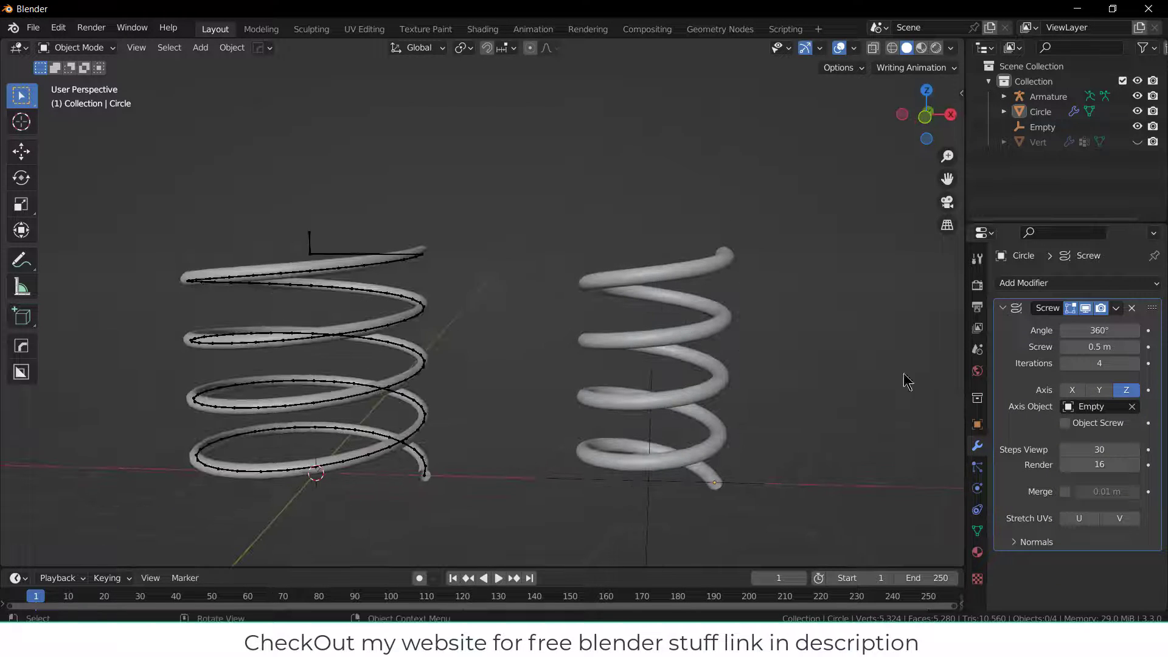
{"action": "mouse_move", "coordinate": [1098, 347]}
{"action": "left_mouse_down"}
{"action": "mouse_move", "coordinate": [1125, 346]}
{"action": "mouse_move", "coordinate": [1083, 347]}
{"action": "left_mouse_up"}
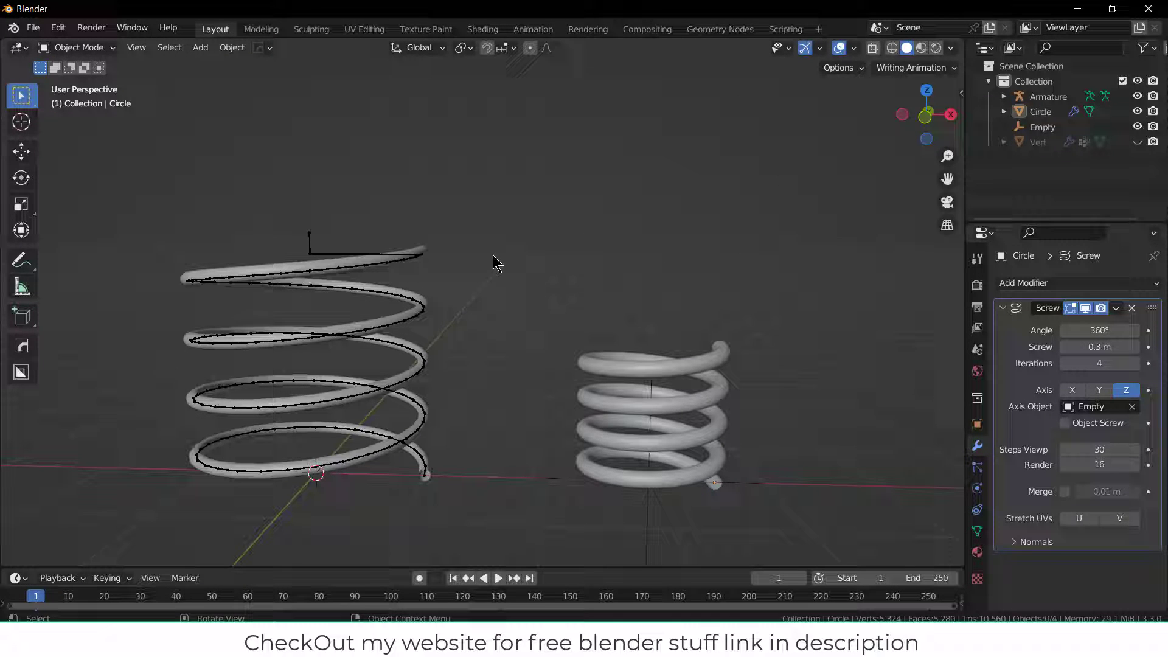
{"action": "middle_click_drag", "start_coordinate": [565, 265], "coordinate": [656, 283]}
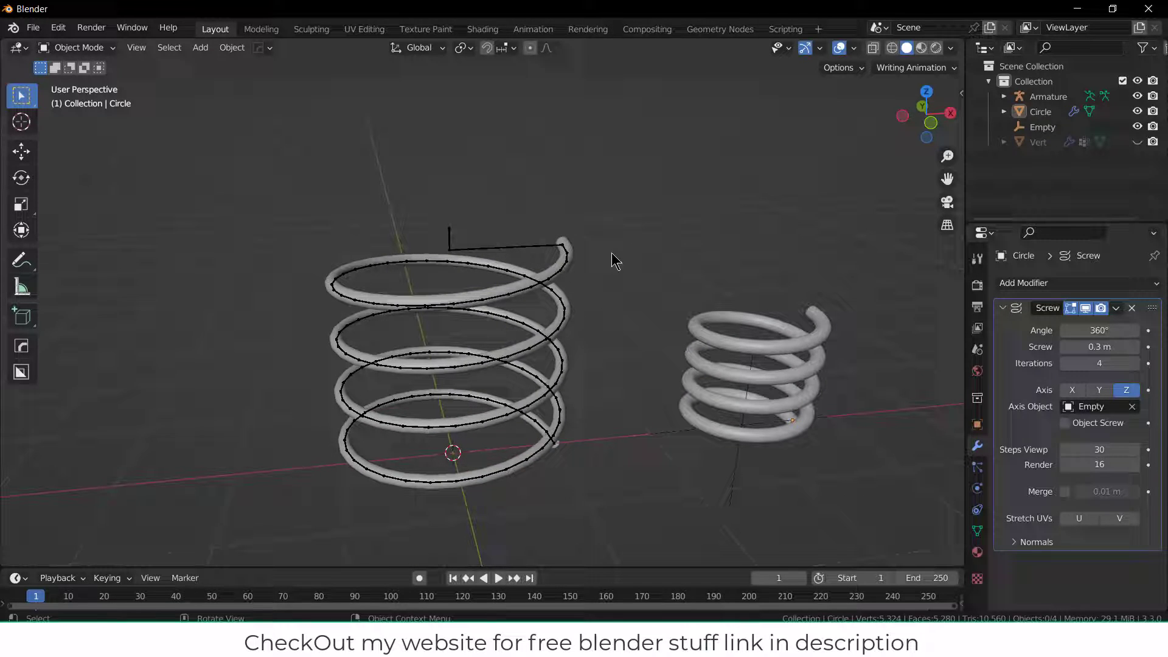
Step: Put the armature in Pose Mode, test-move the top bone, and switch to front view
{"action": "left_click", "coordinate": [455, 249]}
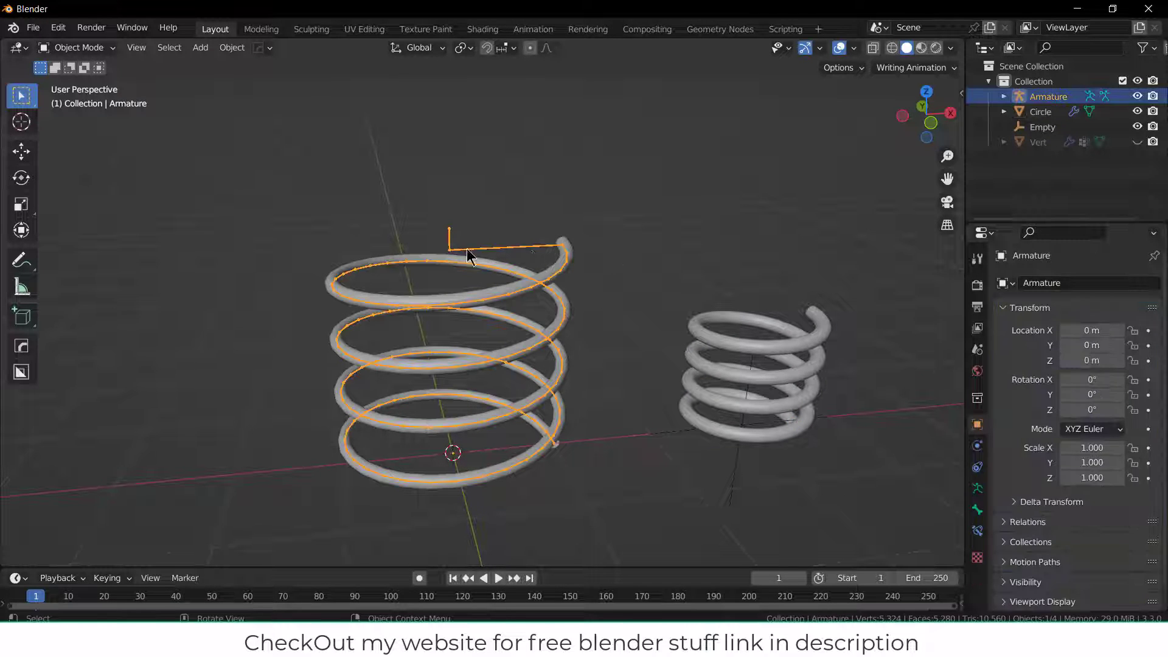
{"action": "left_click", "coordinate": [78, 47]}
{"action": "left_click", "coordinate": [79, 97]}
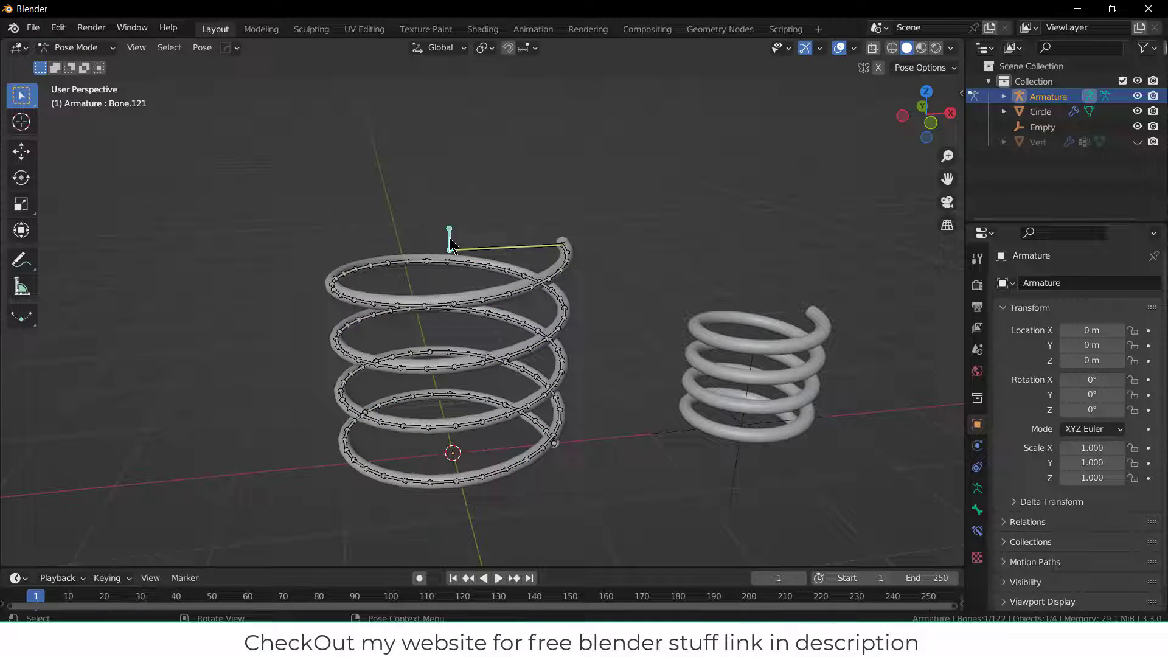
{"action": "key", "text": "g"}
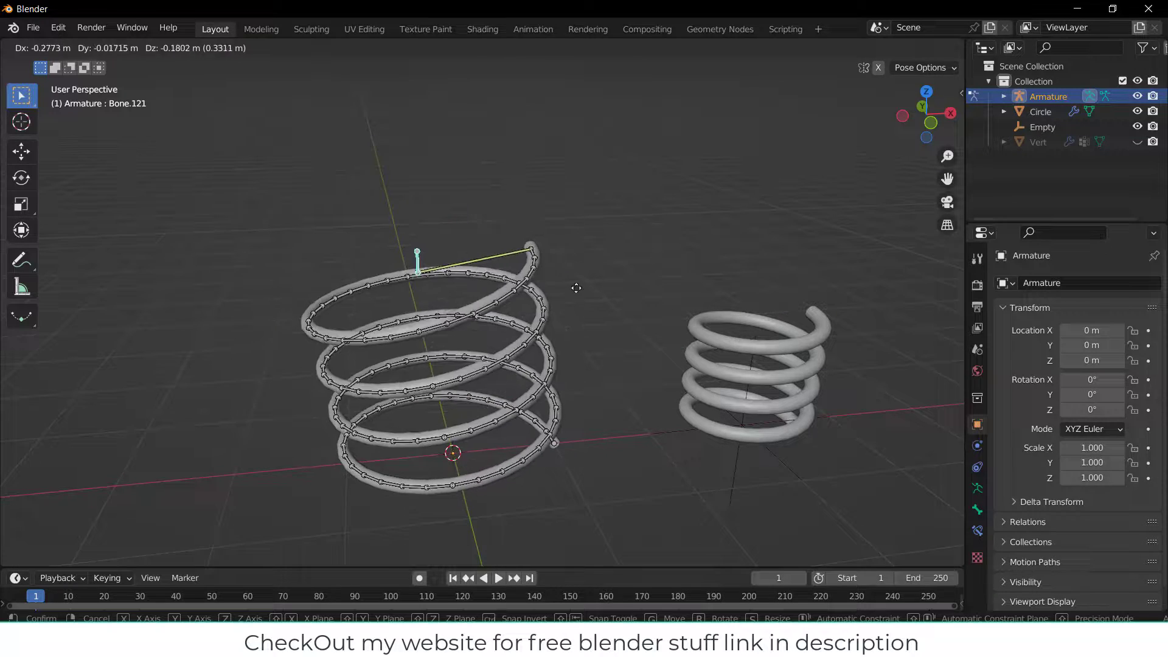
{"action": "key", "text": "Escape"}
{"action": "key", "text": "KP_1"}
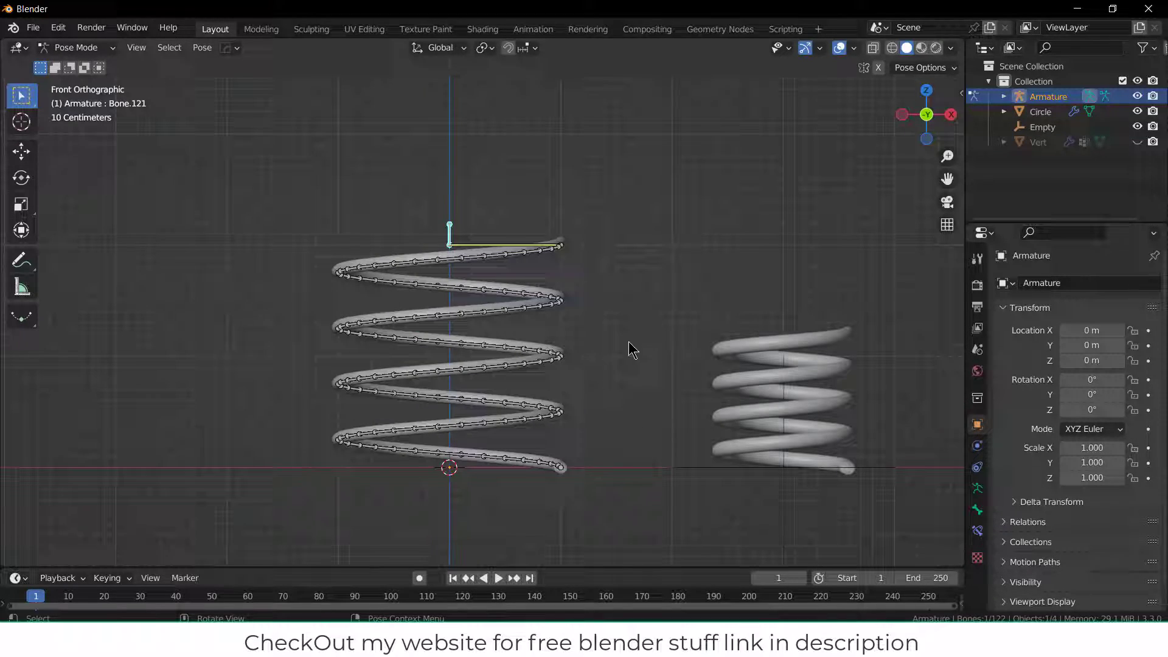
Step: Lengthen Bone.120's IK chain toward Bone.121, then test-move Bone.121 to bend the top coils
{"action": "left_click", "coordinate": [978, 531]}
{"action": "left_click", "coordinate": [977, 510]}
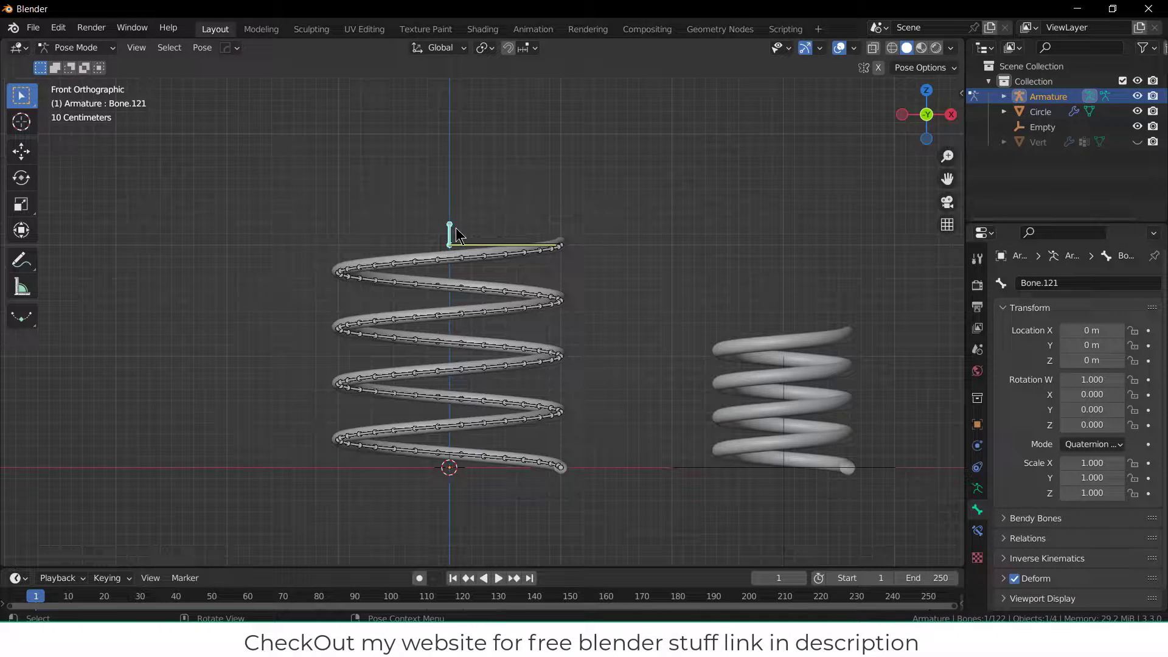
{"action": "left_click", "coordinate": [473, 246]}
{"action": "left_click", "coordinate": [977, 531]}
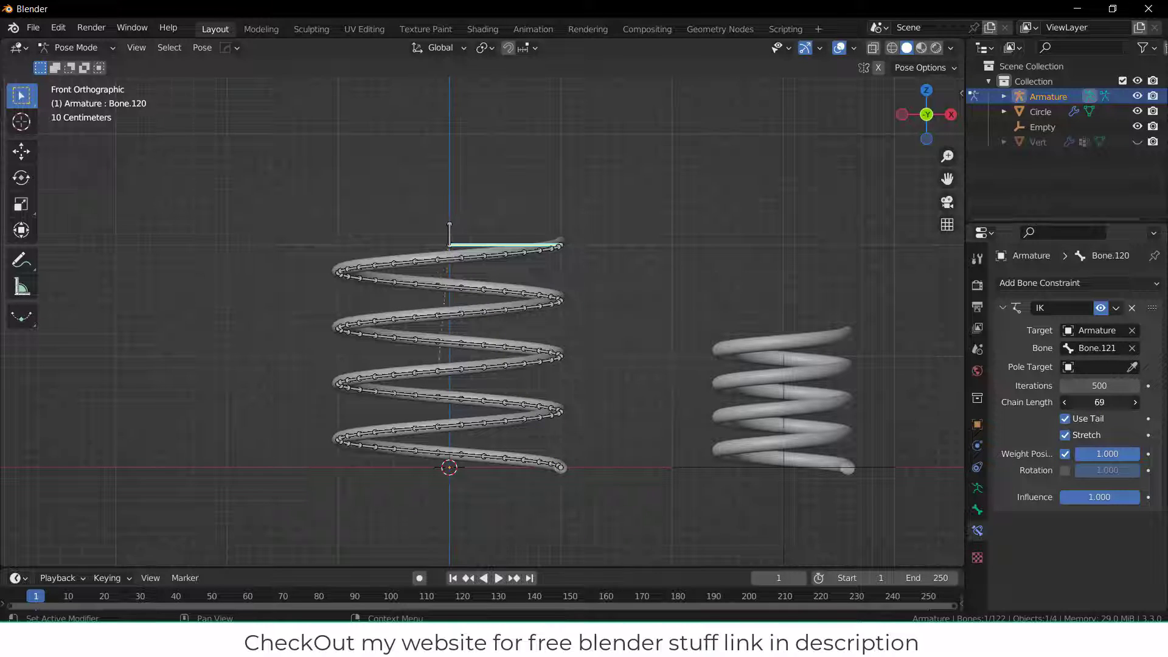
{"action": "left_click_drag", "start_coordinate": [1099, 402], "coordinate": [1102, 402]}
{"action": "left_click", "coordinate": [453, 237]}
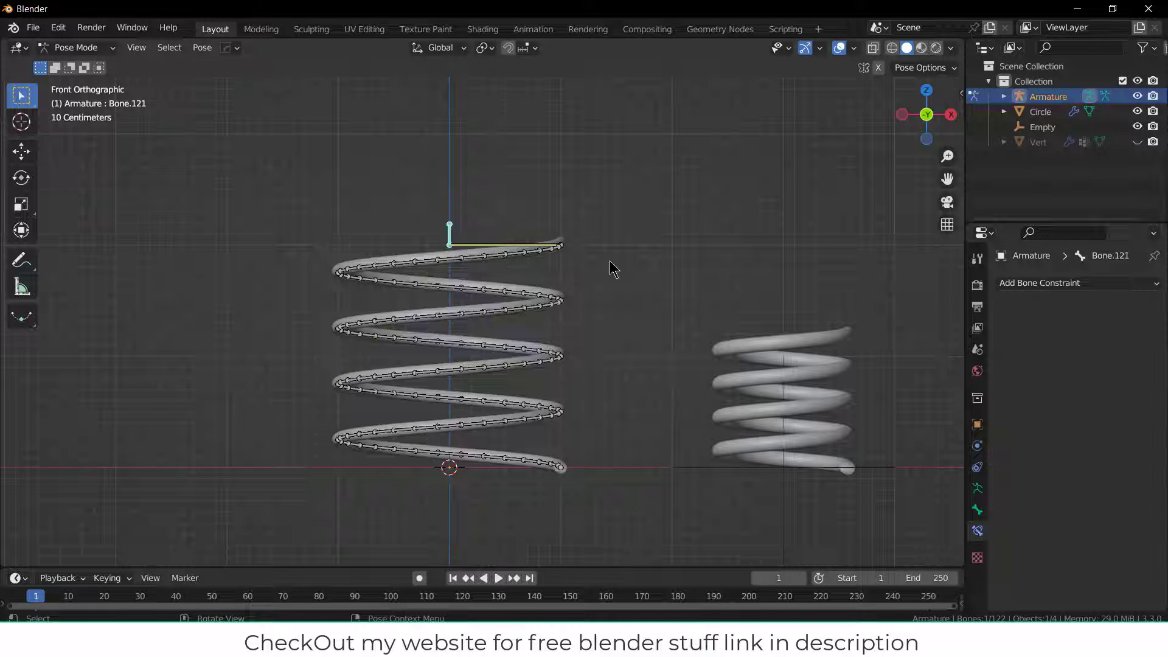
{"action": "key", "text": "g"}
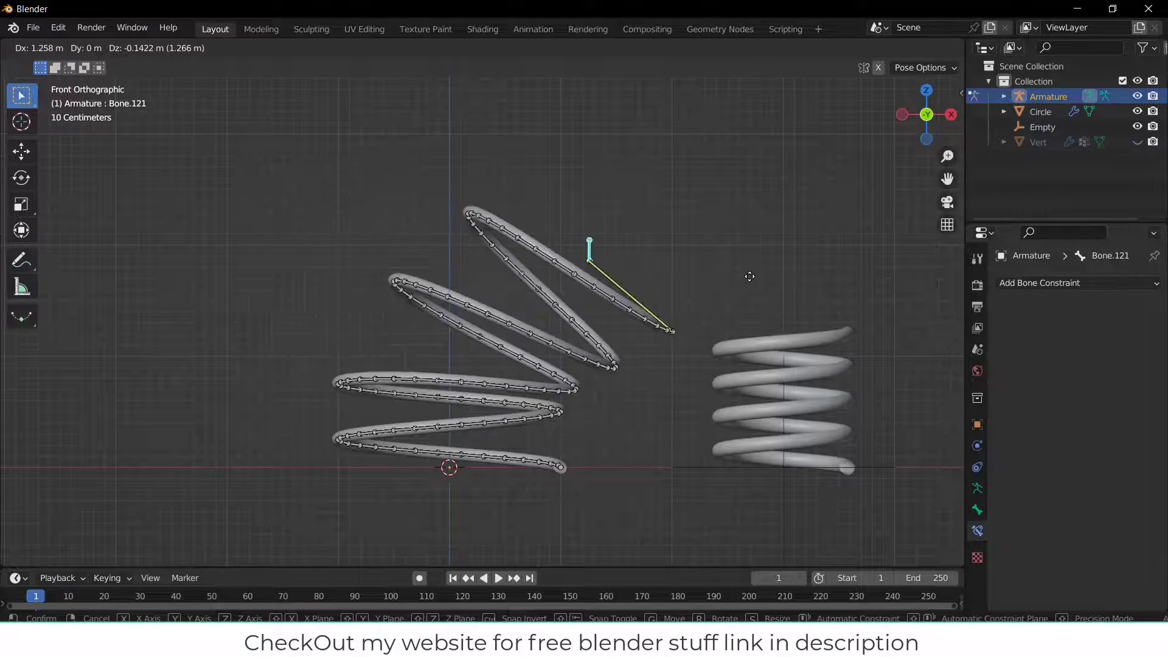
{"action": "key", "text": "Escape"}
Step: Try the Rotation option on Bone.120's IK constraint with a test rotation, then turn it off
{"action": "left_click", "coordinate": [476, 244]}
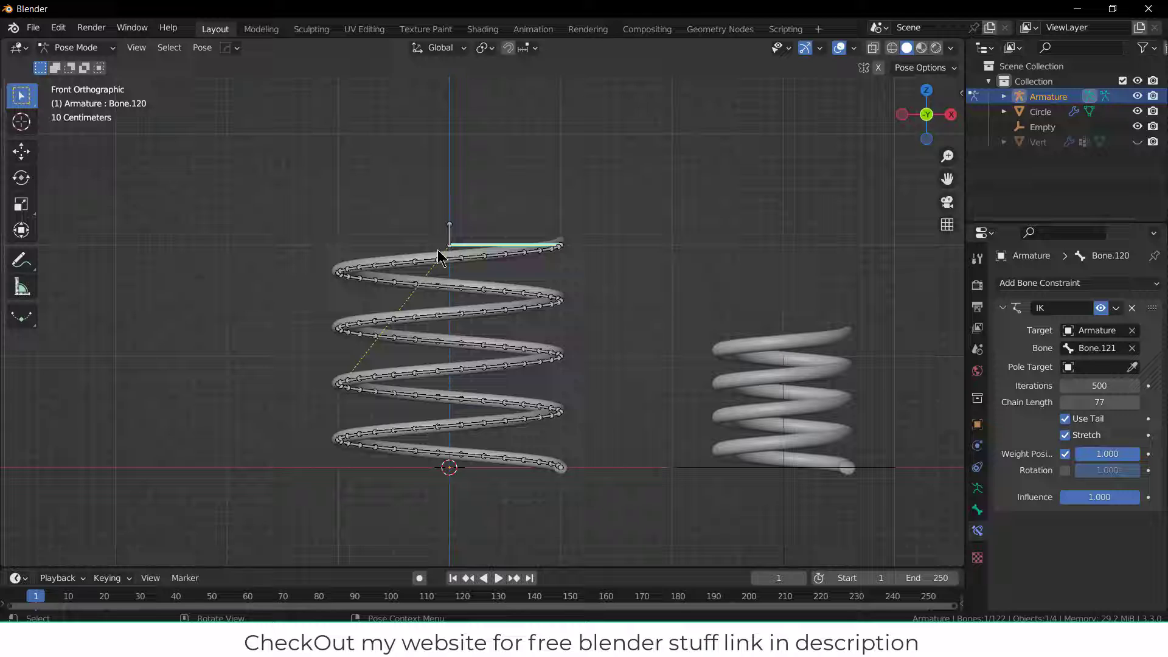
{"action": "left_click", "coordinate": [1065, 470]}
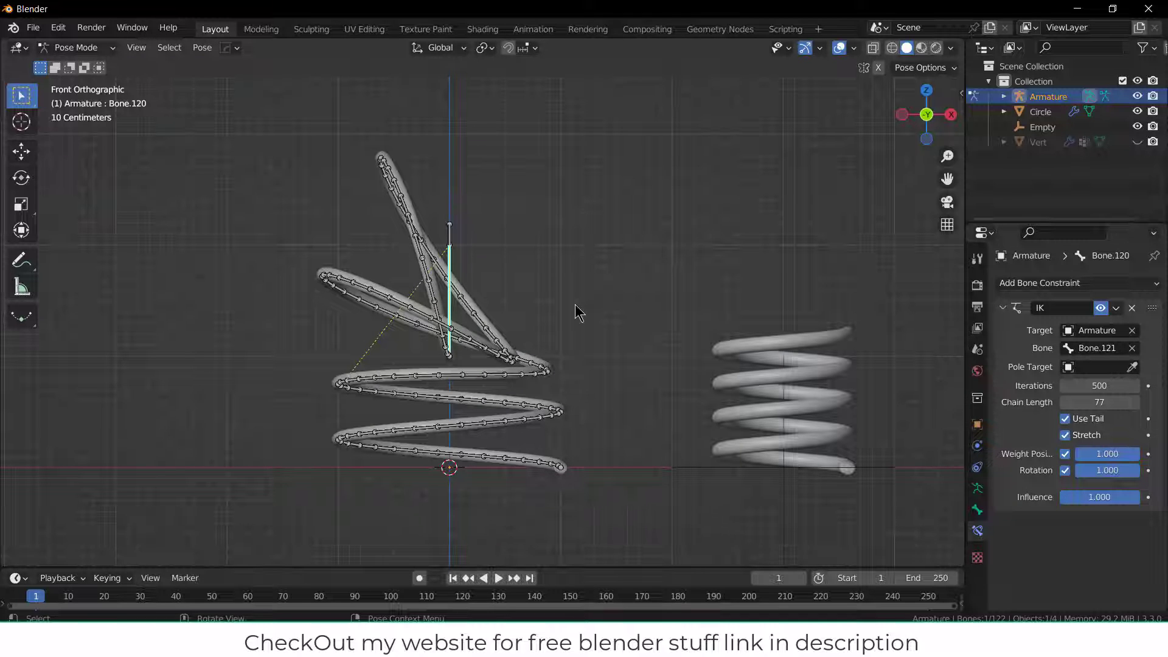
{"action": "key", "text": "r"}
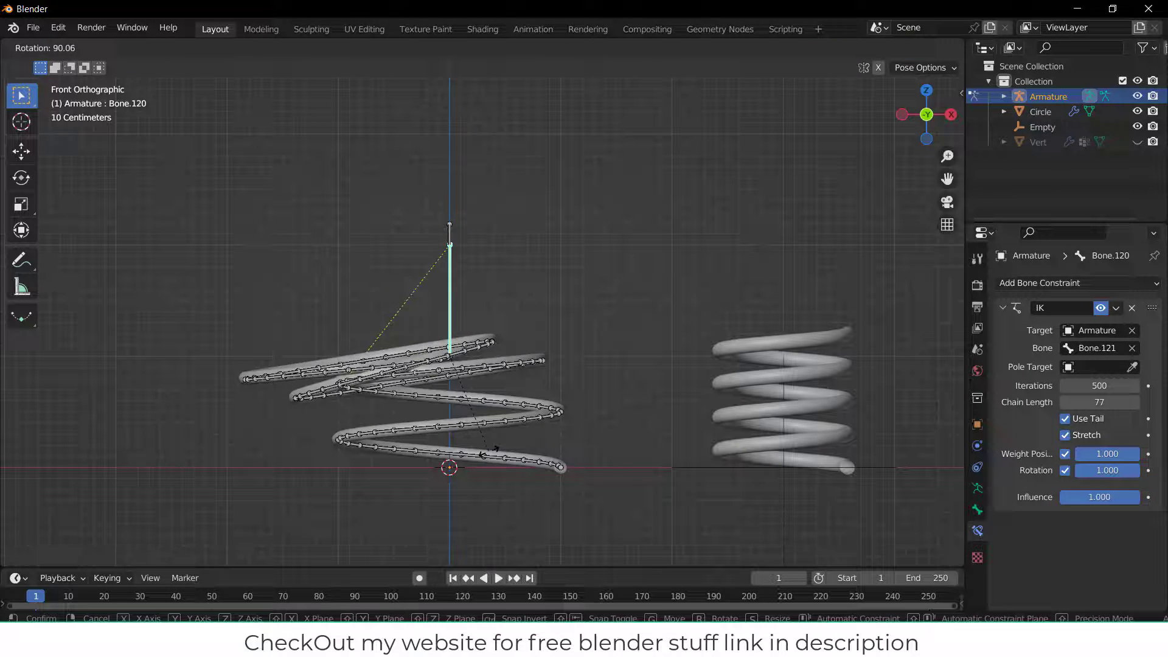
{"action": "key", "text": "Escape"}
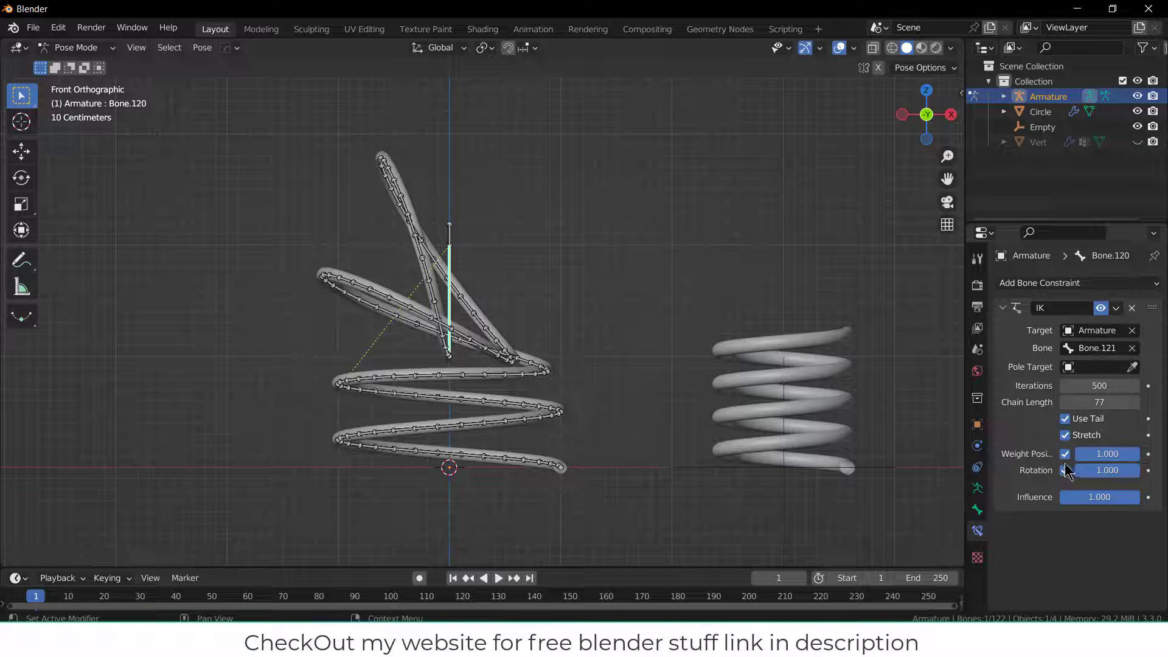
{"action": "left_click", "coordinate": [1064, 470]}
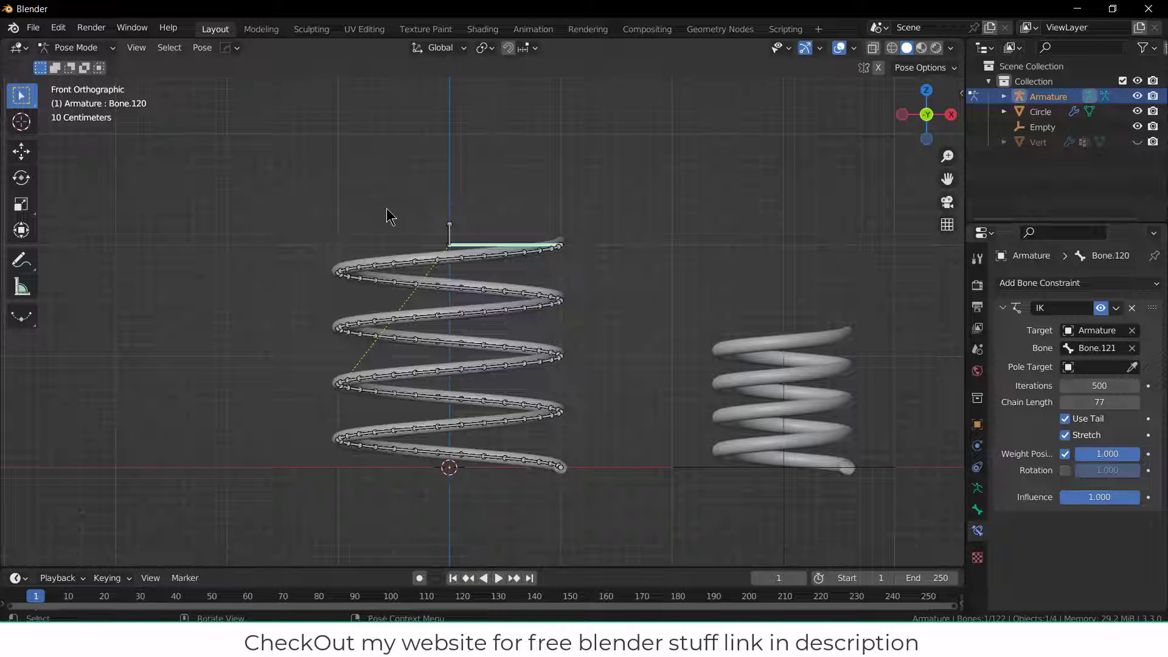
Step: Move IK target Bone.121 vertically to check that the whole spring follows
{"action": "left_click", "coordinate": [451, 243]}
{"action": "key", "text": "g"}
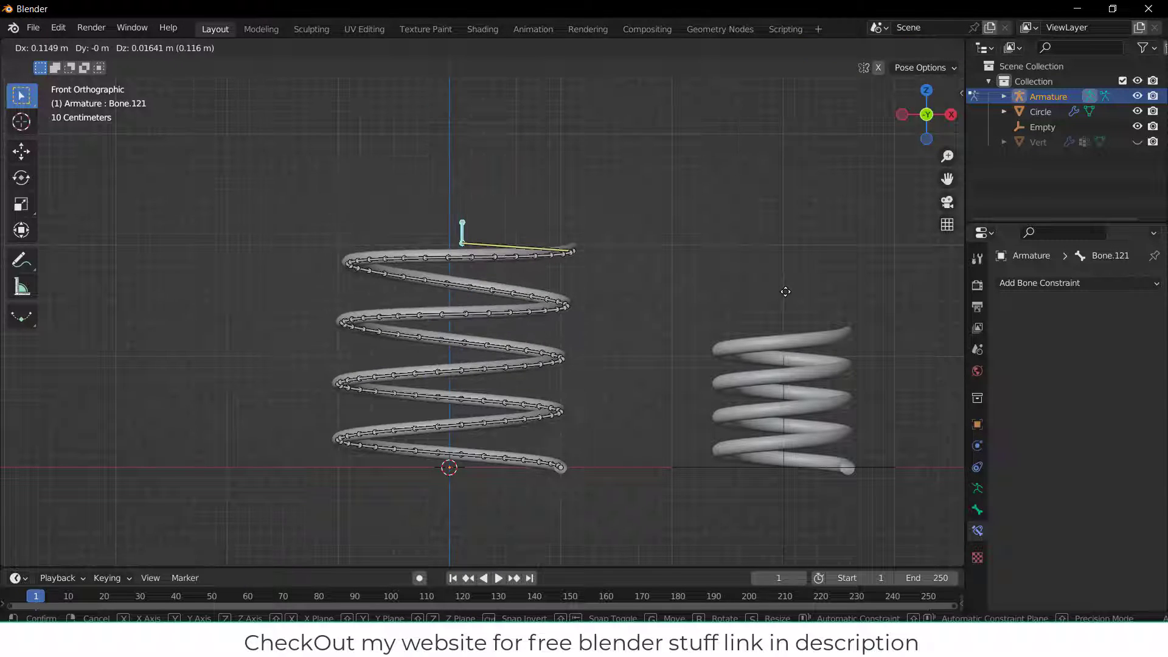
{"action": "key", "text": "z"}
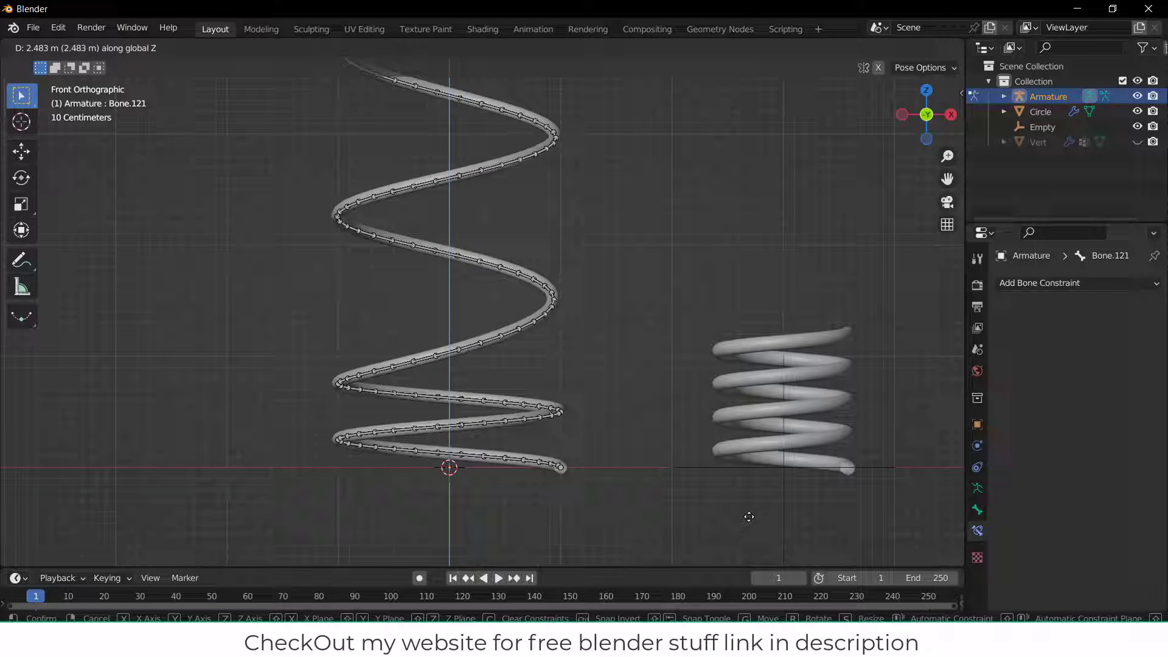
{"action": "right_click", "coordinate": [820, 373]}
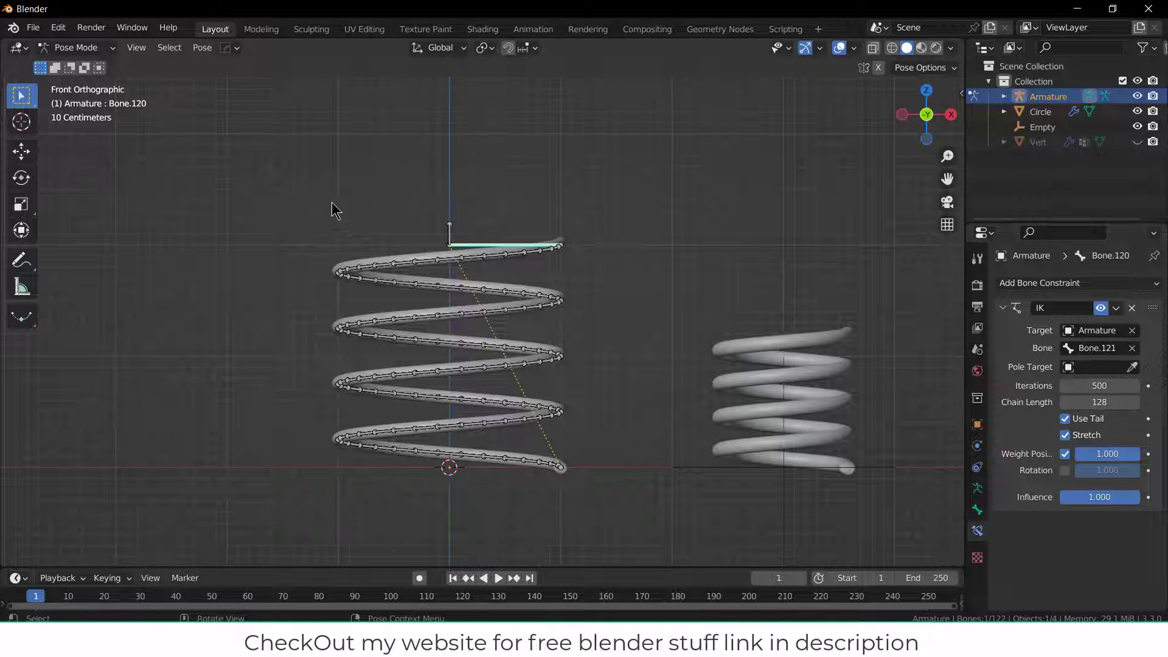
{"action": "left_click", "coordinate": [447, 227]}
{"action": "scroll", "coordinate": [636, 297], "scroll_direction": "down", "scroll_amount": 2}
{"action": "key", "text": "g"}
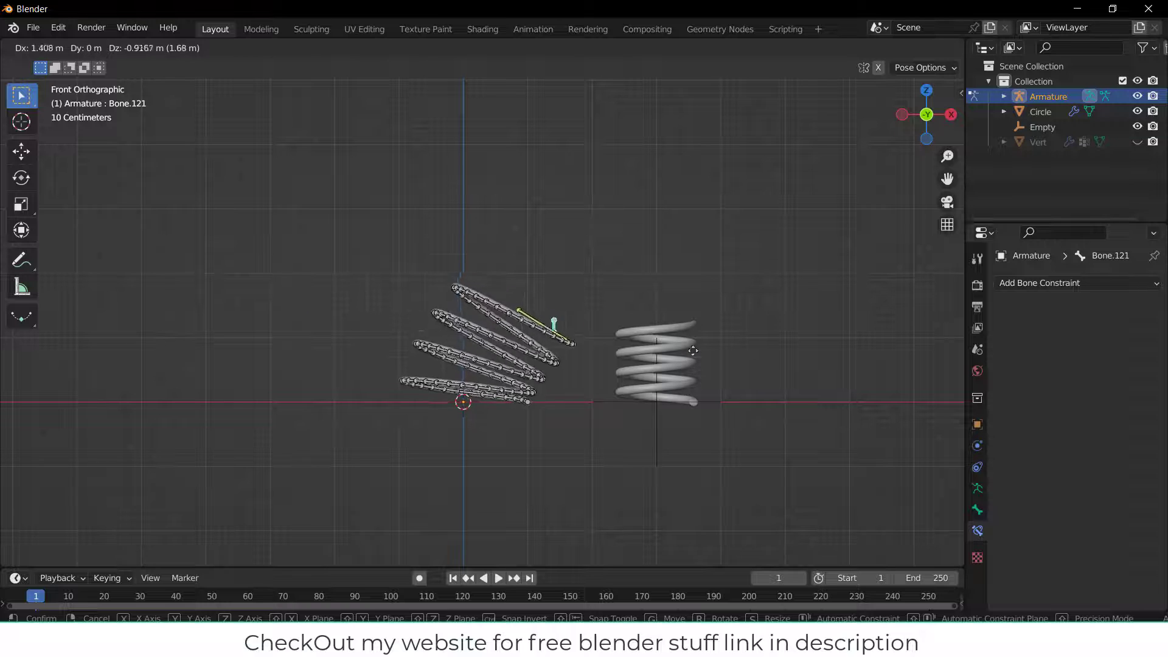
{"action": "left_click", "coordinate": [639, 276]}
Step: Select all the armature's bones and enter Edit Mode
{"action": "scroll", "coordinate": [608, 298], "scroll_direction": "up", "scroll_amount": 2}
{"action": "left_click", "coordinate": [659, 248]}
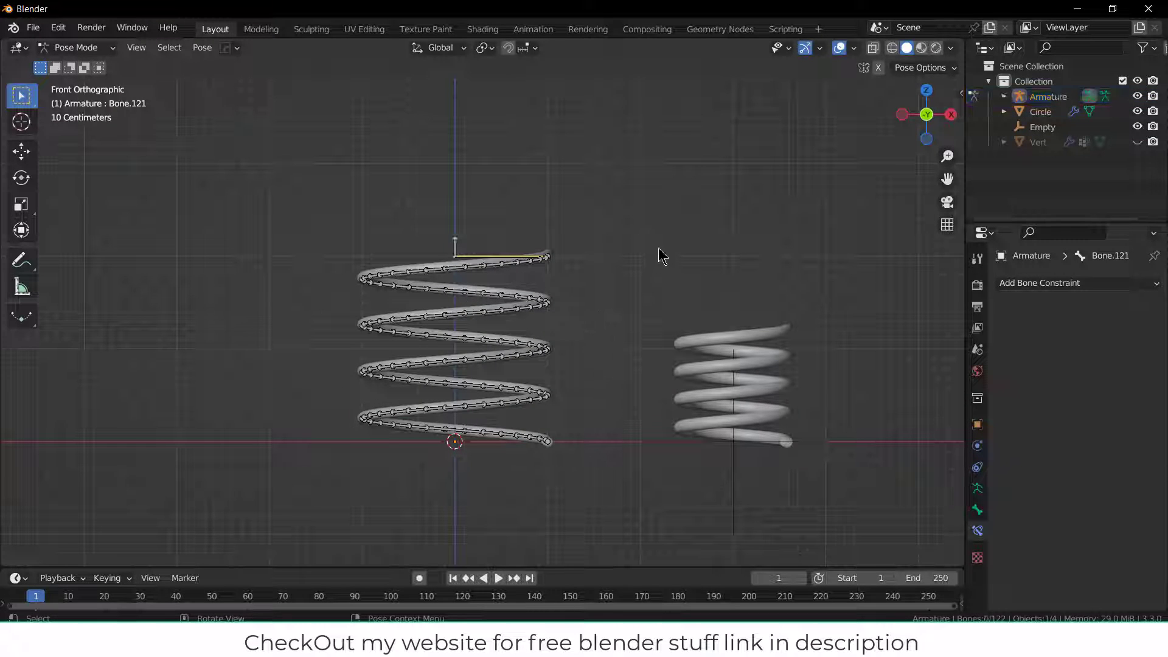
{"action": "key", "text": "a"}
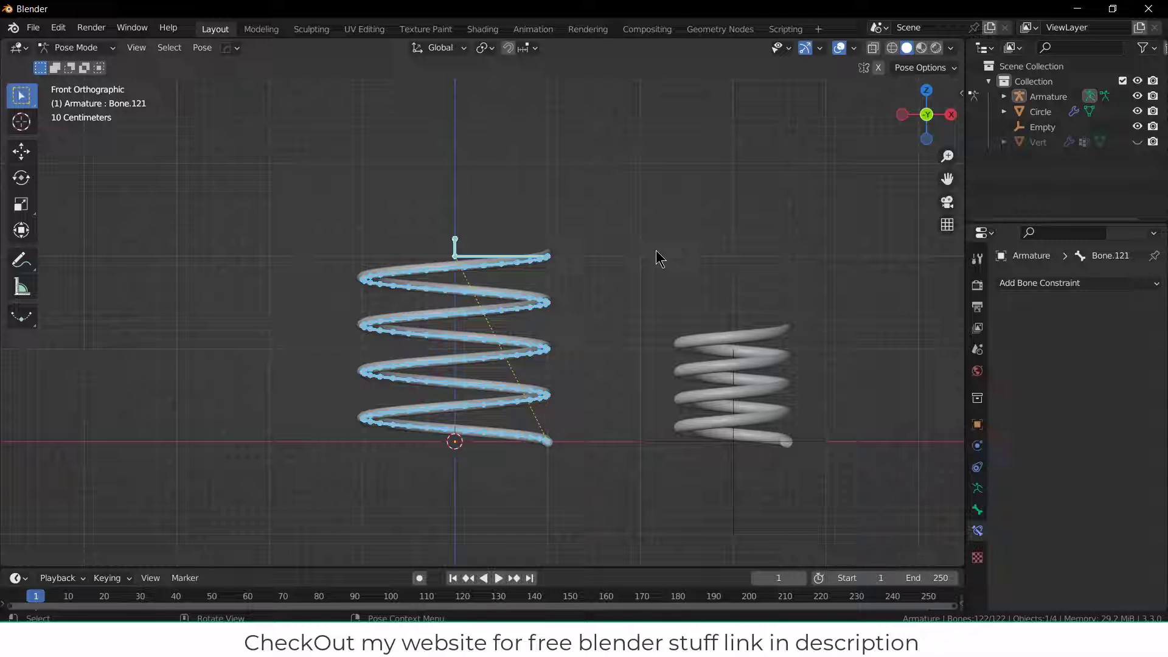
{"action": "key", "text": "Tab"}
Step: Return to Object Mode and hide every object in the scene
{"action": "left_click", "coordinate": [78, 49]}
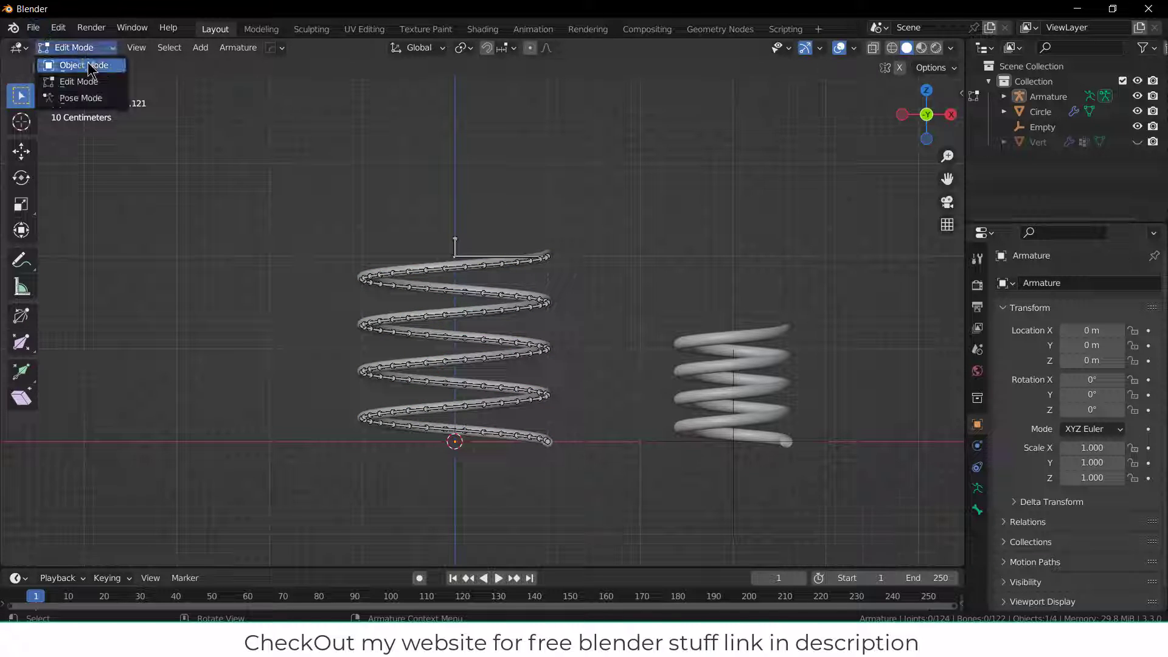
{"action": "left_click", "coordinate": [86, 61]}
{"action": "key", "text": "a"}
{"action": "key", "text": "h"}
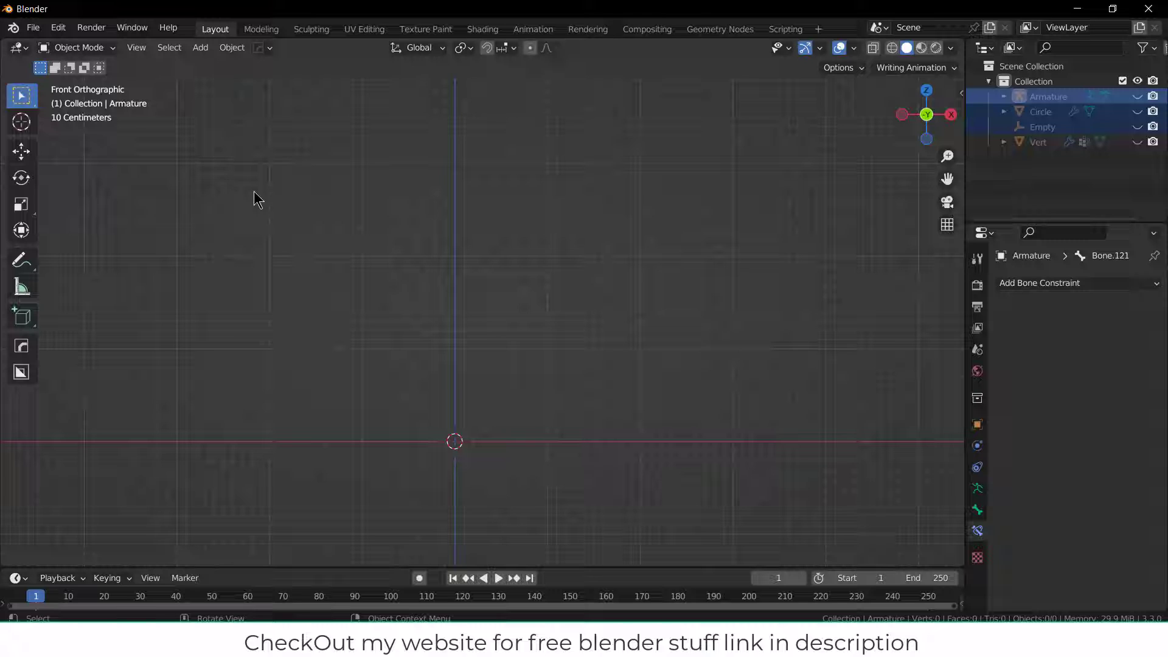
Step: Browse the Add > Curve menu for Curve Spirals without adding anything
{"action": "left_click", "coordinate": [200, 48]}
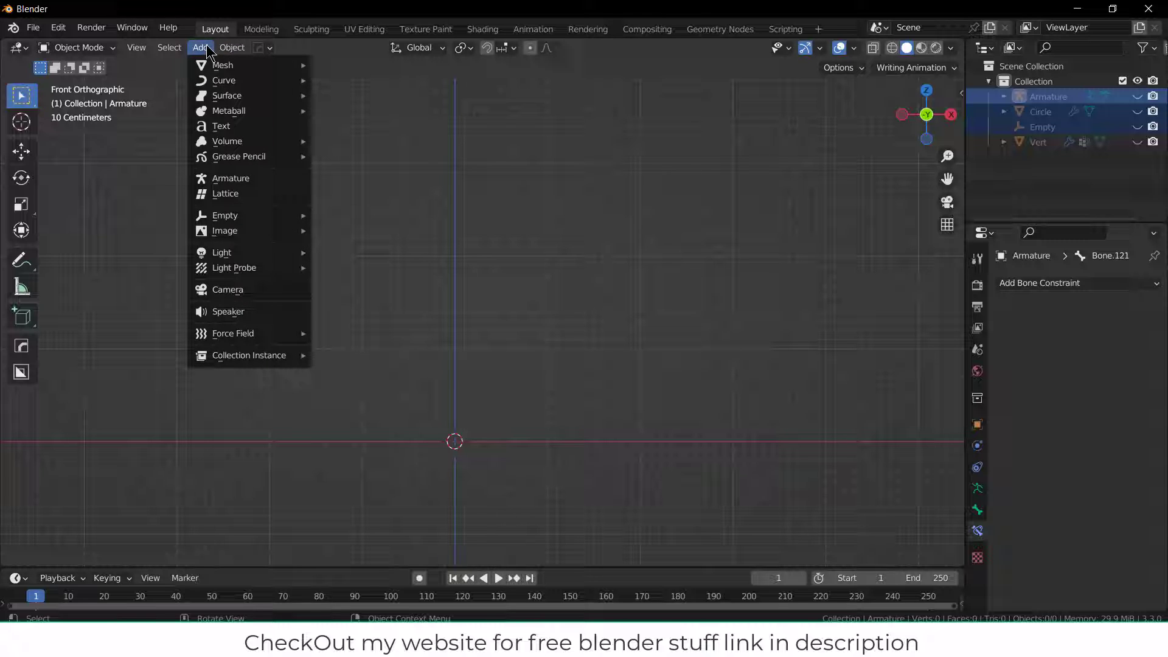
{"action": "mouse_move", "coordinate": [218, 83]}
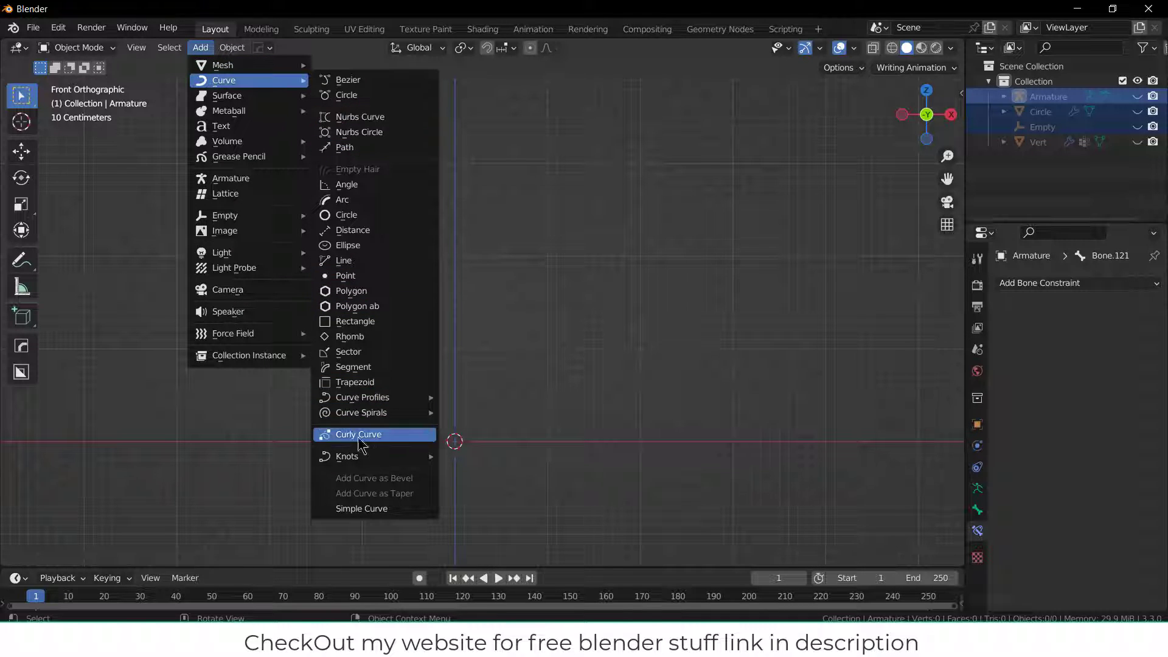
{"action": "mouse_move", "coordinate": [365, 413]}
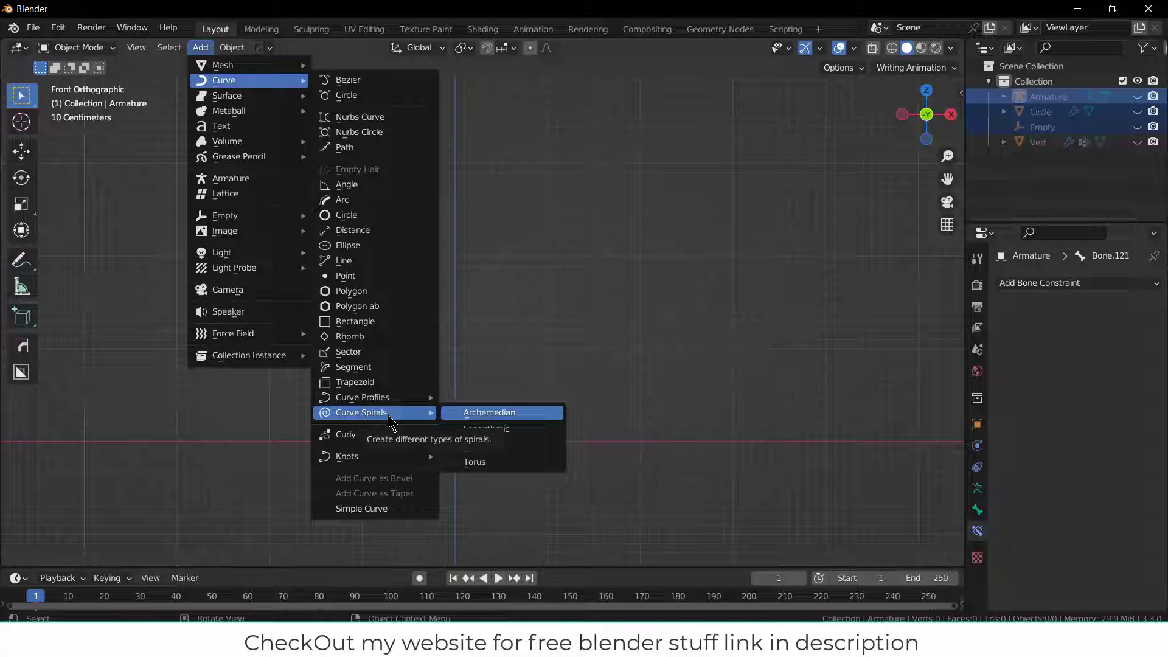
Step: Check in Preferences, searching 'ext', that Add Curve: Extra Objects is enabled, then reopen the Add menu
{"action": "left_click", "coordinate": [59, 27]}
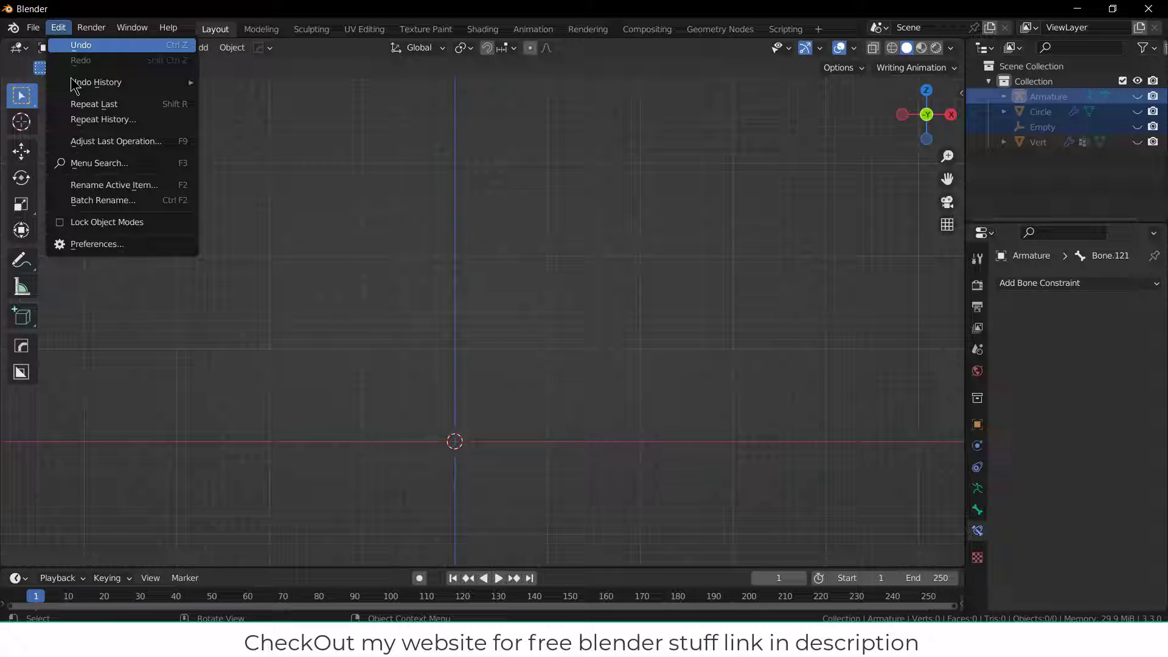
{"action": "left_click", "coordinate": [117, 244]}
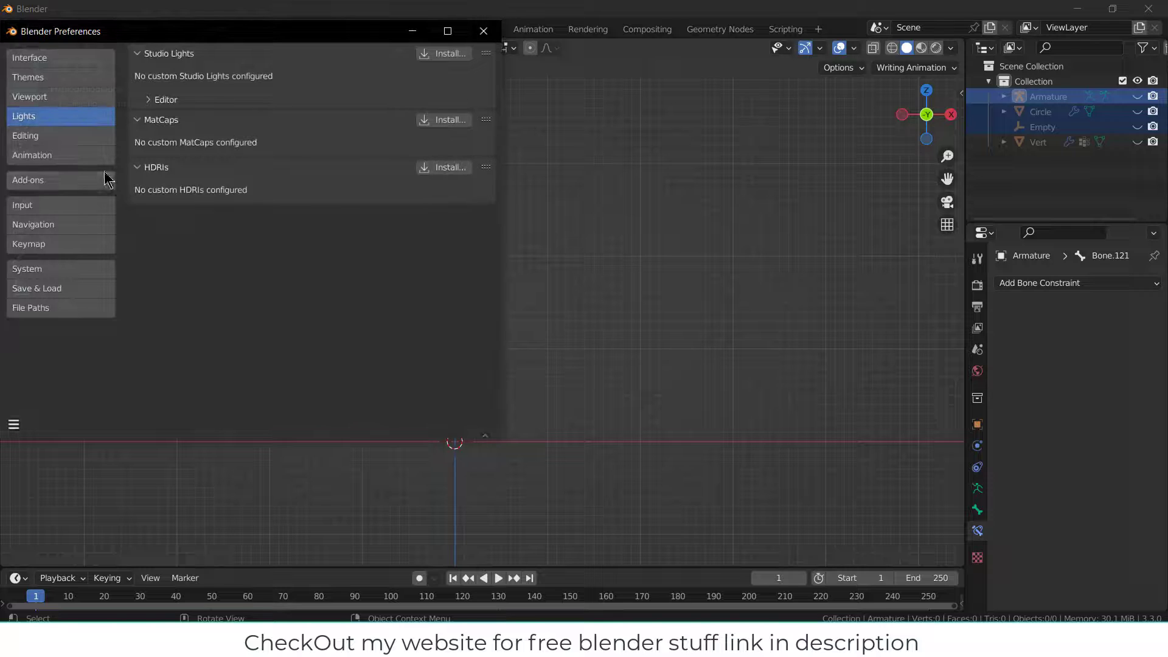
{"action": "left_click", "coordinate": [65, 179]}
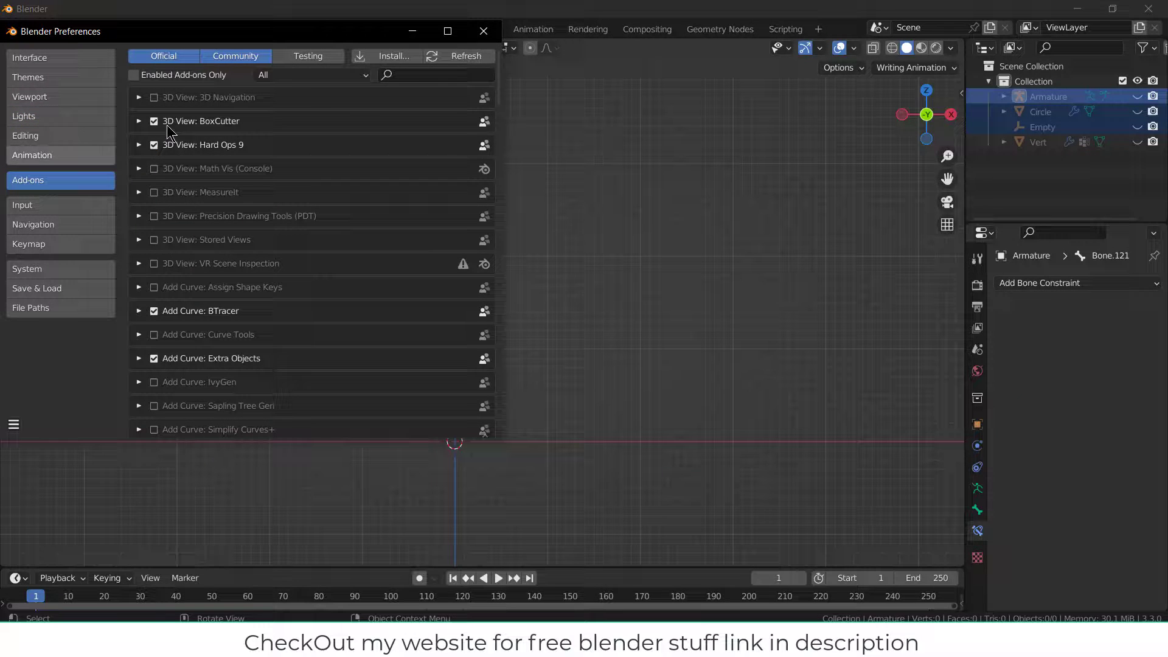
{"action": "left_click", "coordinate": [420, 75]}
{"action": "type", "text": "ext"}
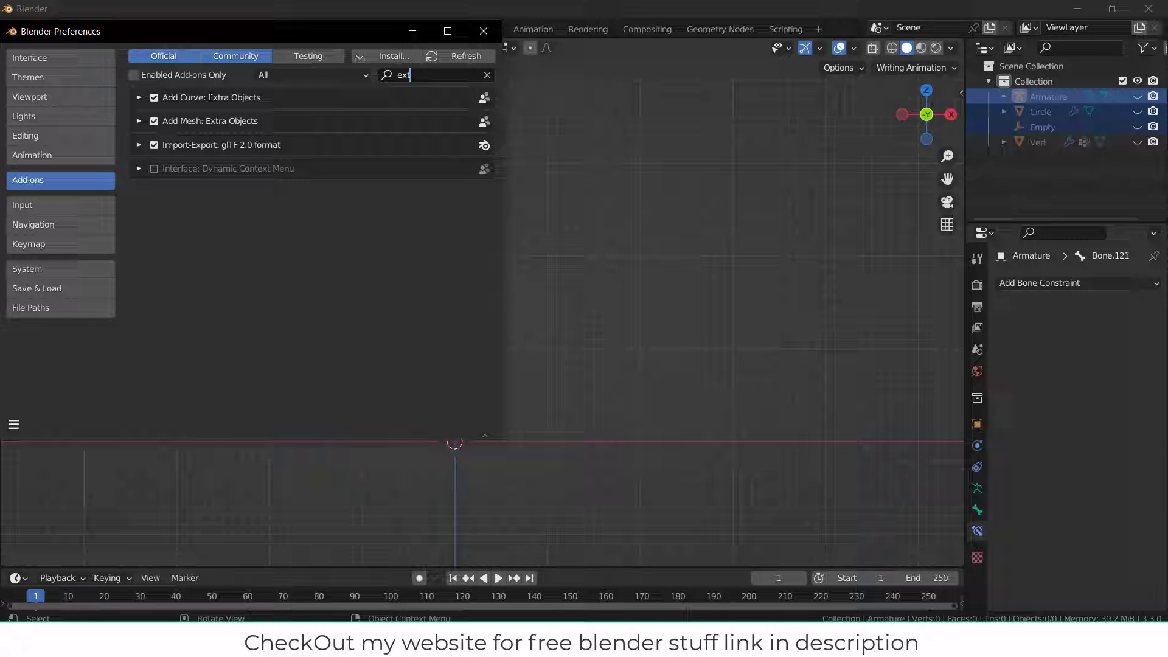
{"action": "left_click", "coordinate": [483, 30]}
{"action": "left_click", "coordinate": [200, 47]}
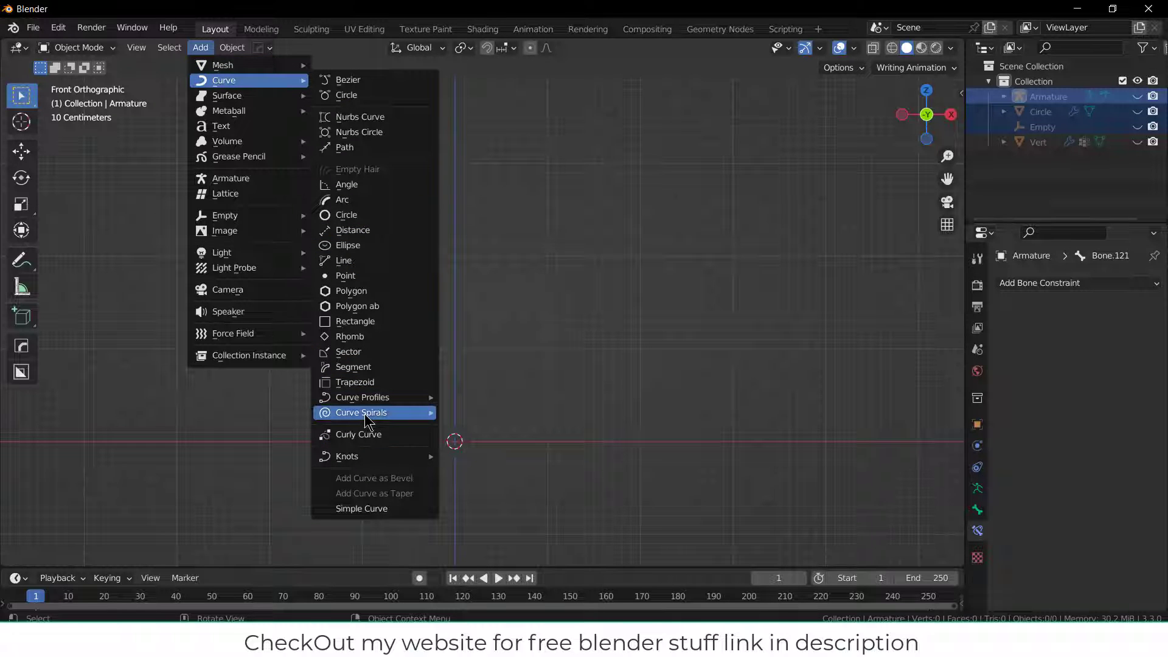
Step: Add an Archimedean 3D spiral curve with 4 turns and deselect its control points
{"action": "left_click", "coordinate": [485, 417]}
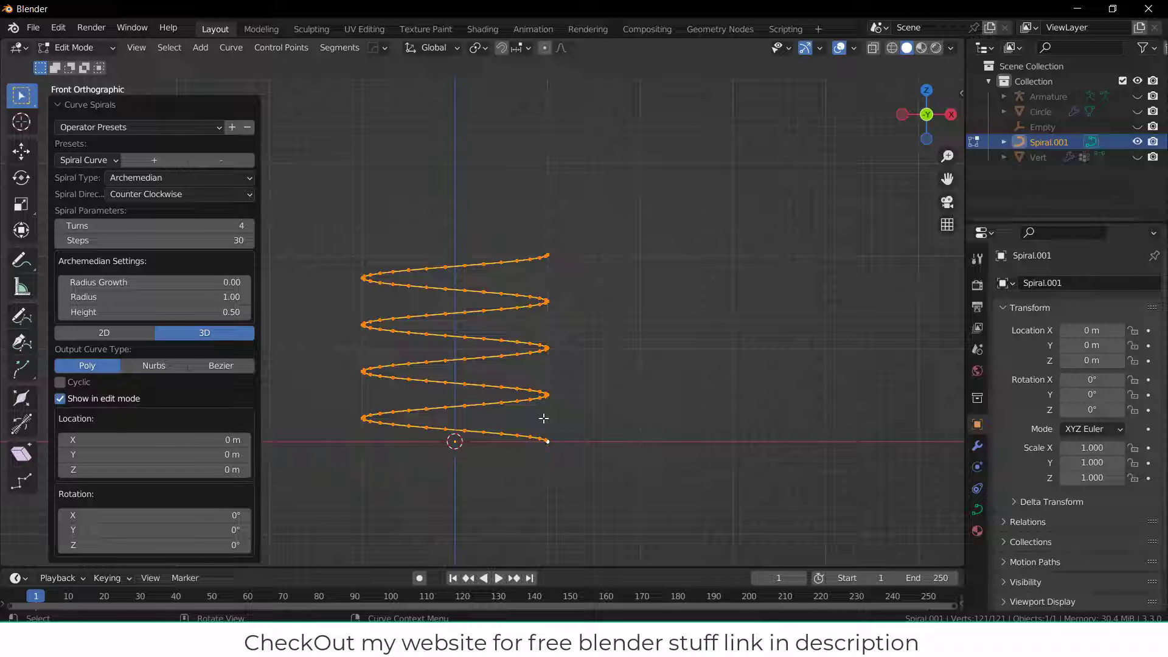
{"action": "scroll", "coordinate": [556, 405], "scroll_direction": "up", "scroll_amount": 3}
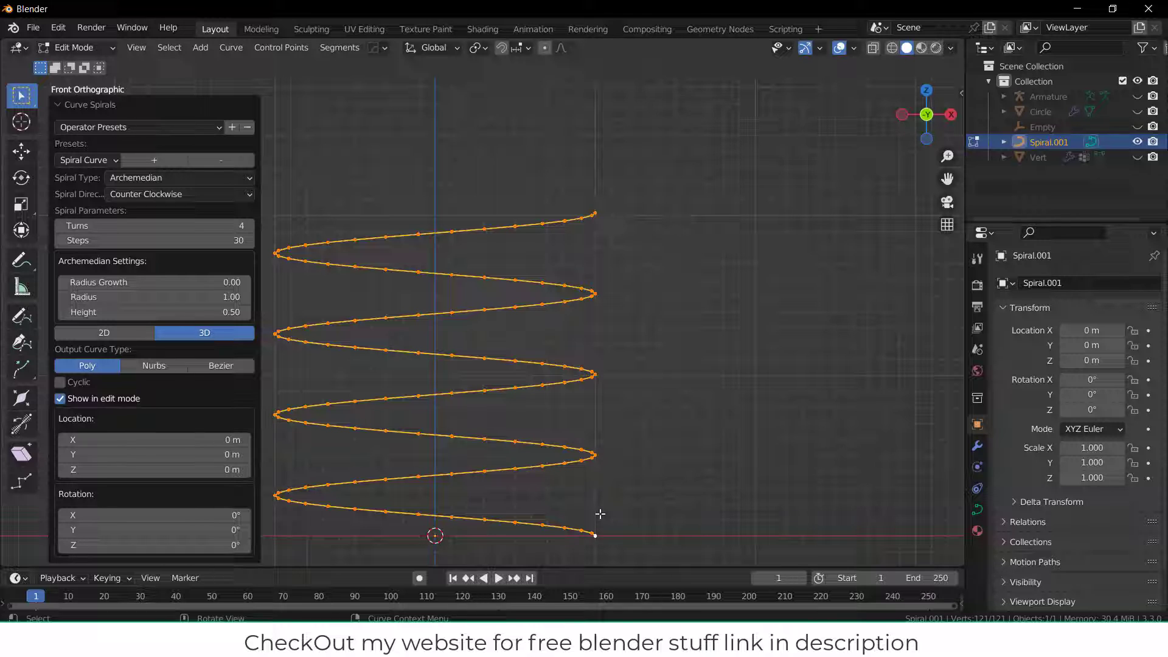
{"action": "scroll", "coordinate": [548, 371], "scroll_direction": "down", "scroll_amount": 2}
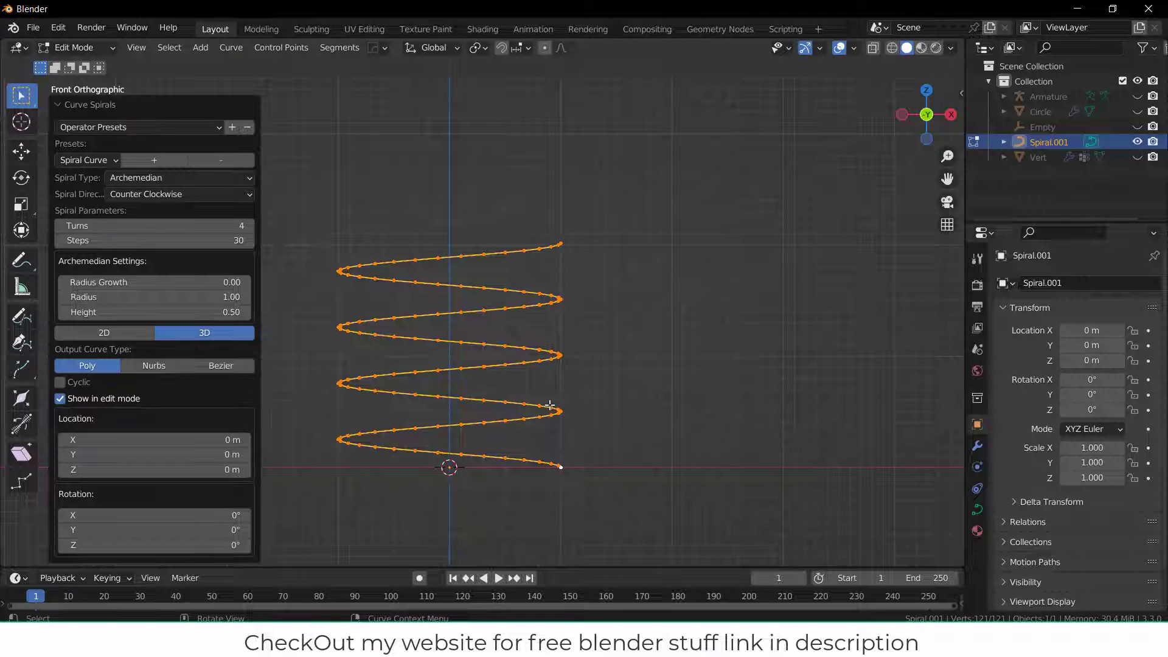
{"action": "key", "text": "alt+a"}
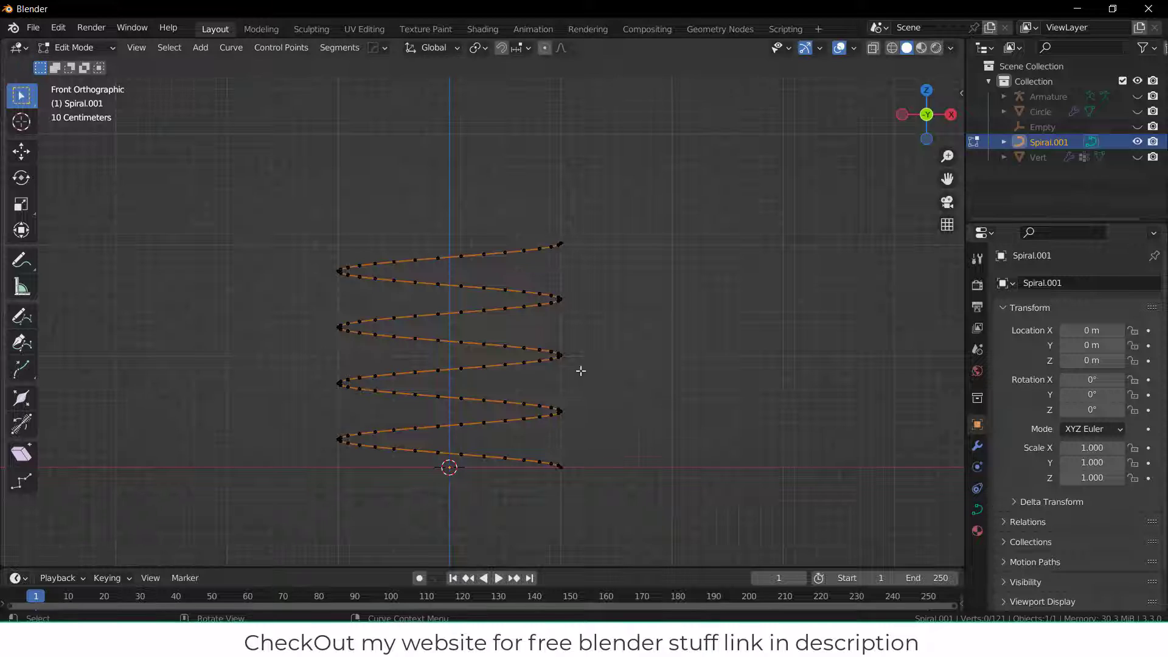
Step: Duplicate the spiral curve in place as Spiral.002
{"action": "key", "text": "Tab"}
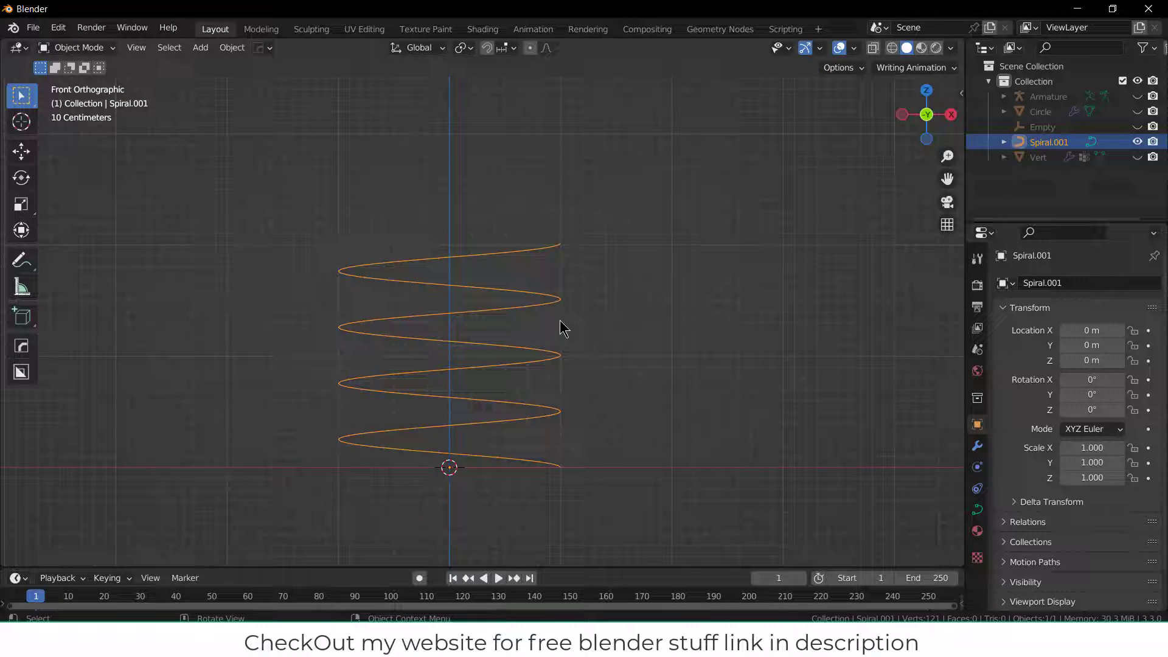
{"action": "key", "text": "shift+d"}
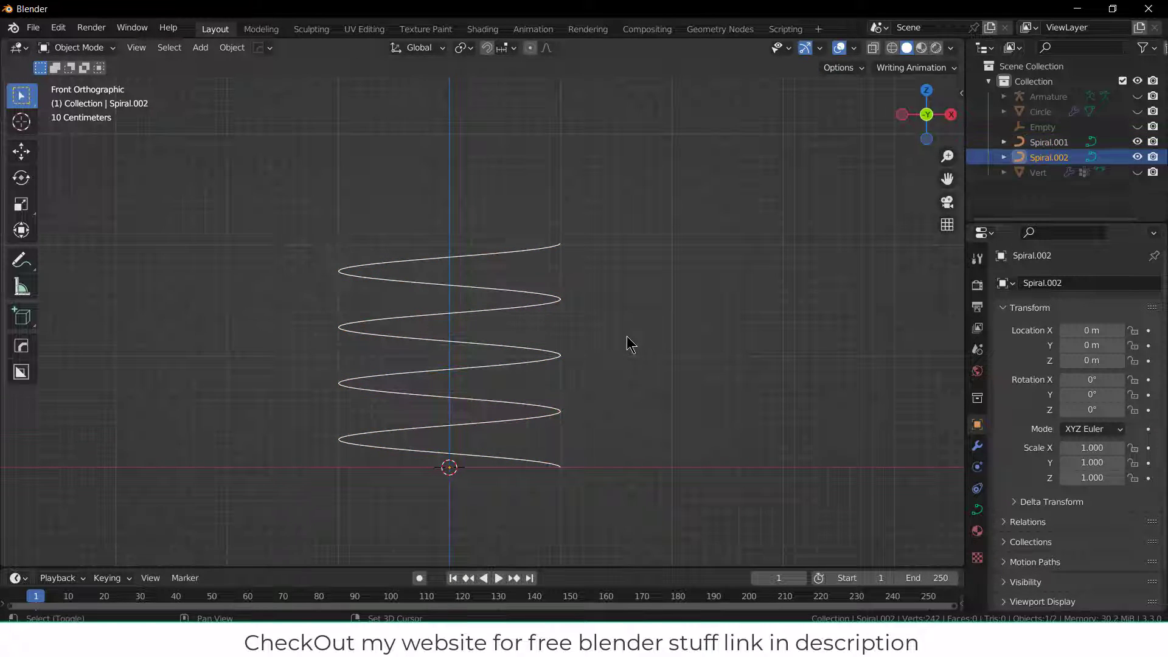
{"action": "right_click", "coordinate": [627, 336]}
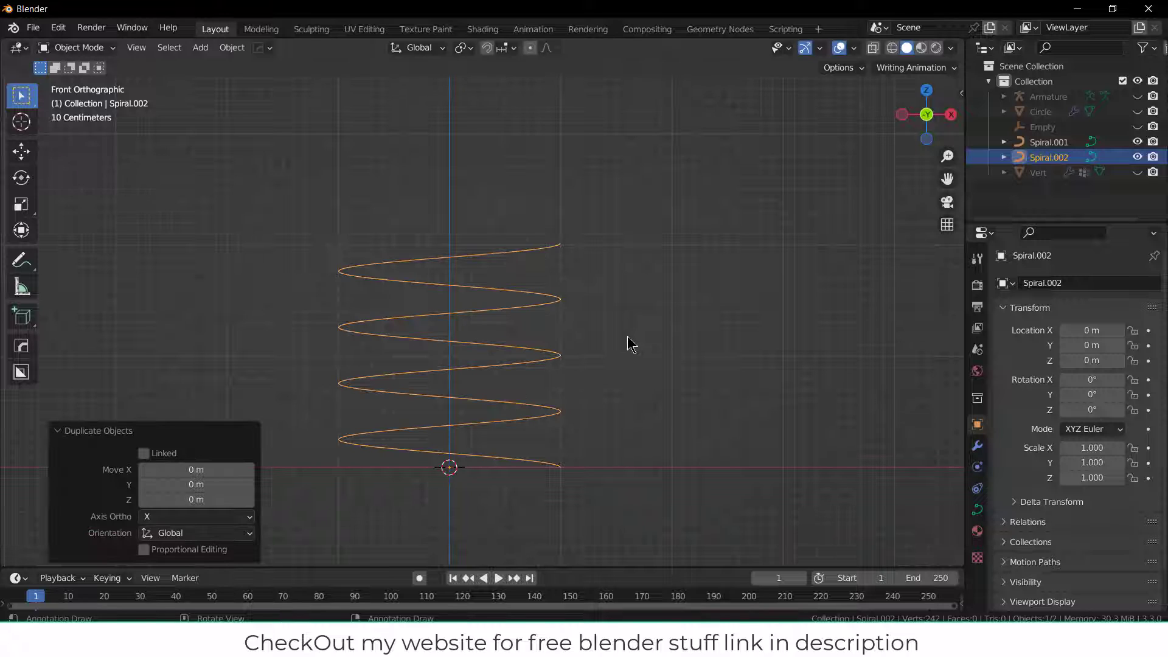
Step: Convert Spiral.002 to a mesh, then select Spiral.001
{"action": "left_click", "coordinate": [1045, 159]}
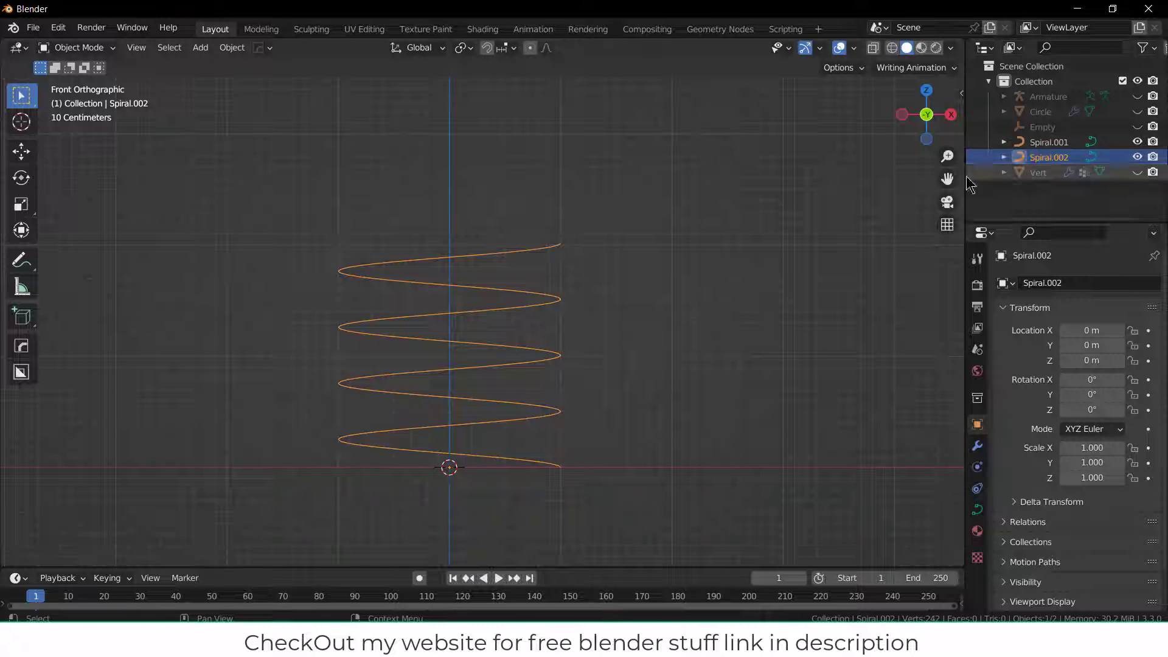
{"action": "left_click", "coordinate": [231, 48]}
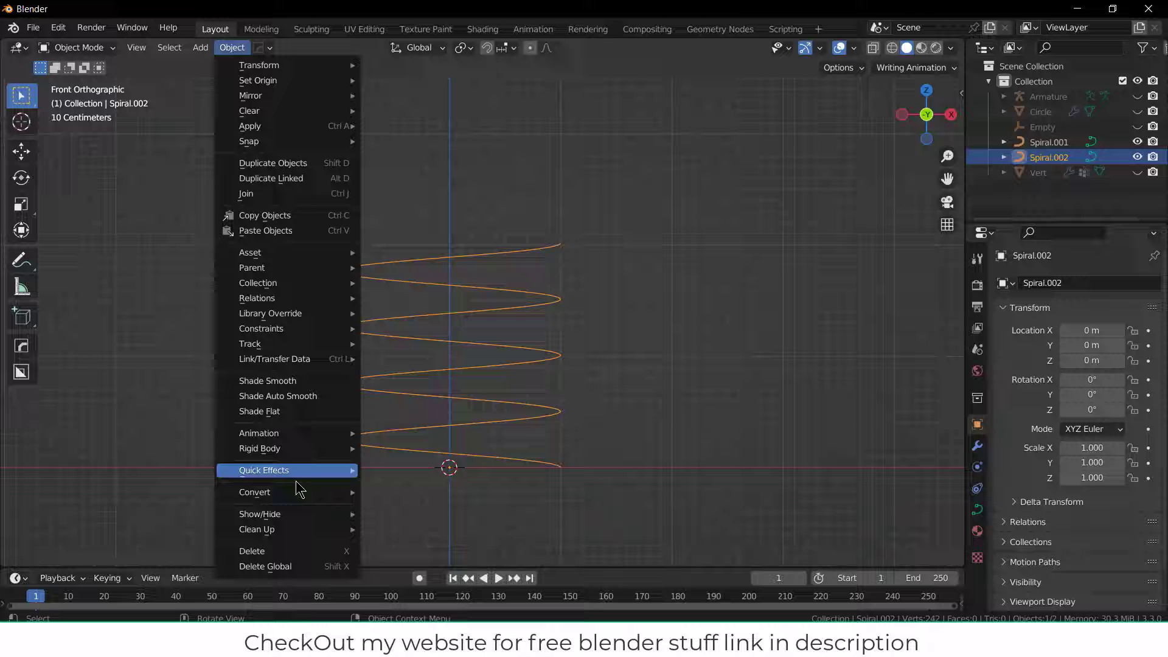
{"action": "mouse_move", "coordinate": [321, 491]}
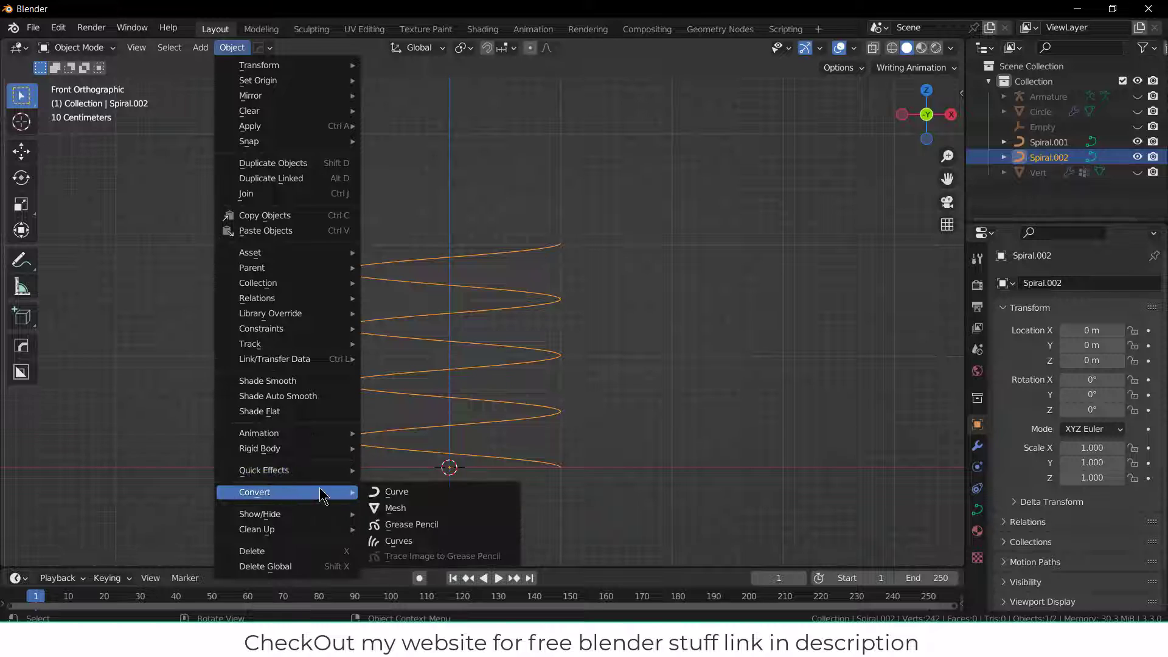
{"action": "left_click", "coordinate": [444, 509]}
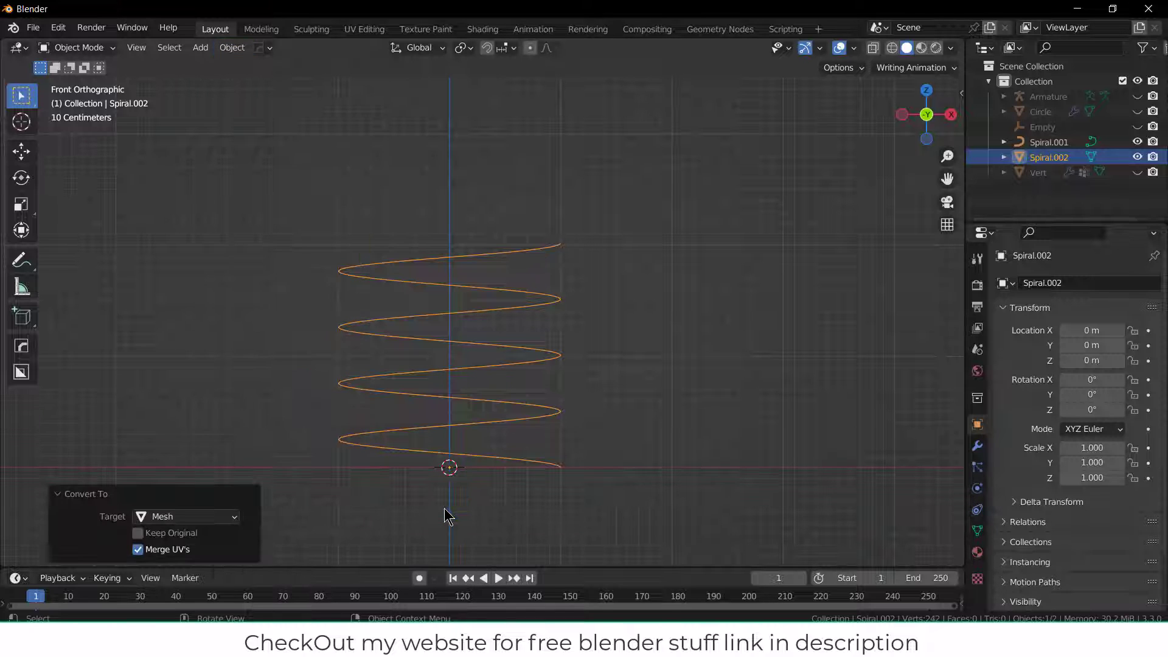
{"action": "left_click", "coordinate": [1049, 141]}
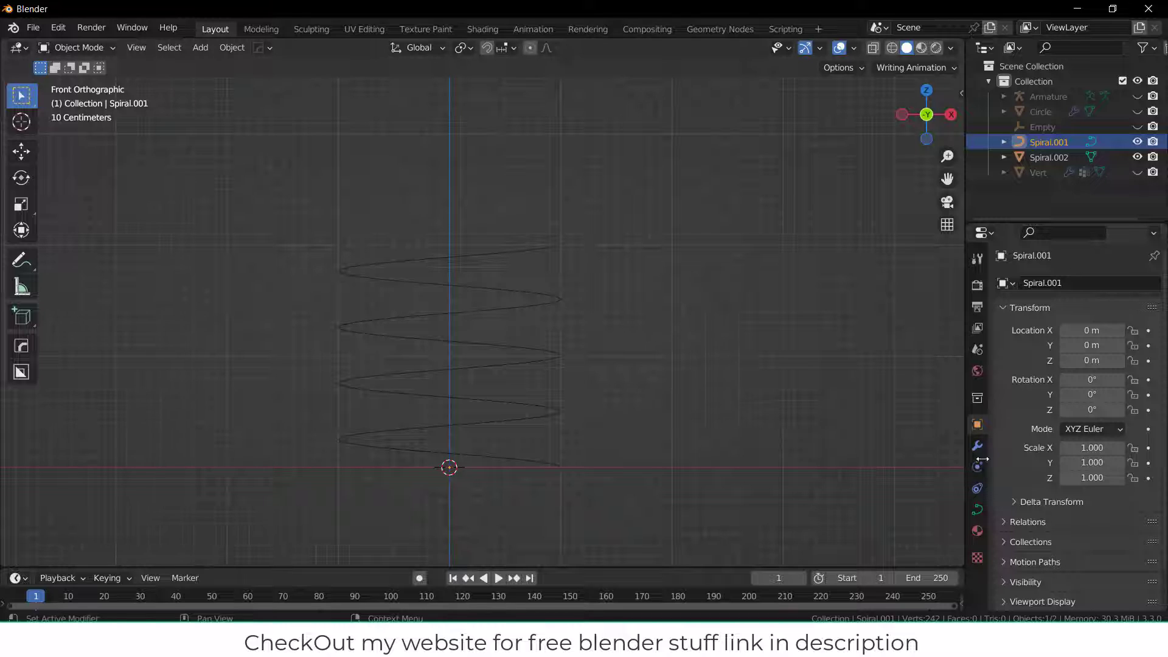
Step: Give Spiral.001 a round bevel with 0.06 m depth
{"action": "left_click", "coordinate": [977, 509]}
{"action": "scroll", "coordinate": [1088, 522], "scroll_direction": "down", "scroll_amount": 5}
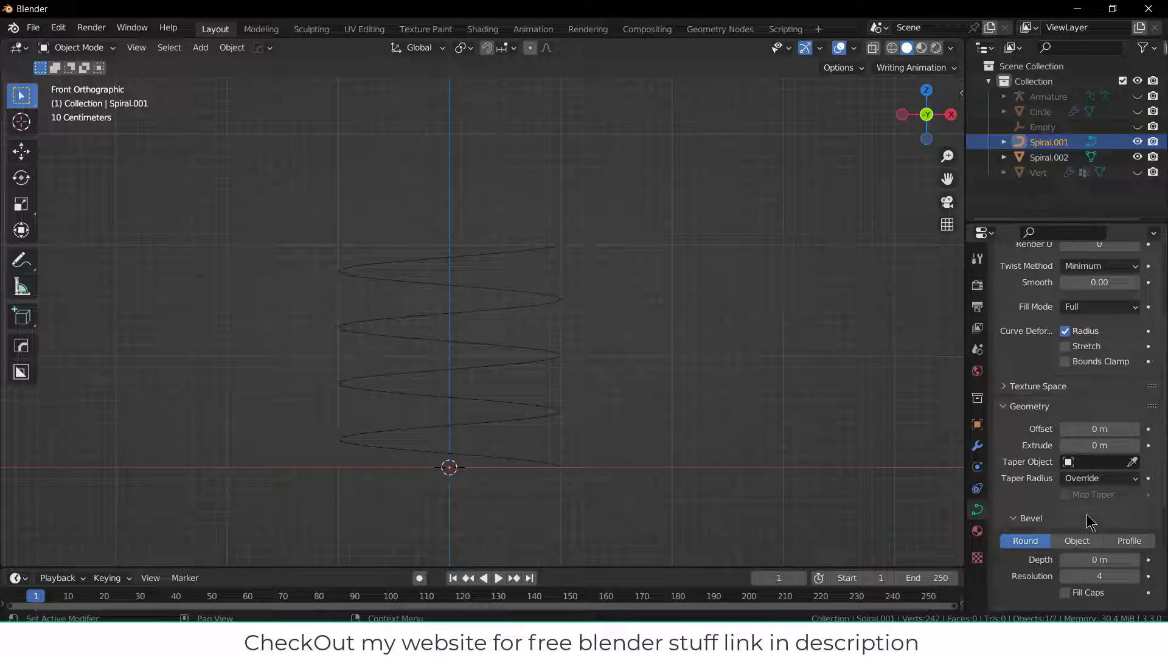
{"action": "scroll", "coordinate": [1088, 522], "scroll_direction": "down", "scroll_amount": 3}
{"action": "mouse_move", "coordinate": [1092, 487]}
{"action": "left_mouse_down"}
{"action": "mouse_move", "coordinate": [1125, 487]}
{"action": "mouse_move", "coordinate": [1103, 487]}
{"action": "left_mouse_up"}
{"action": "middle_click_drag", "start_coordinate": [504, 374], "coordinate": [511, 411]}
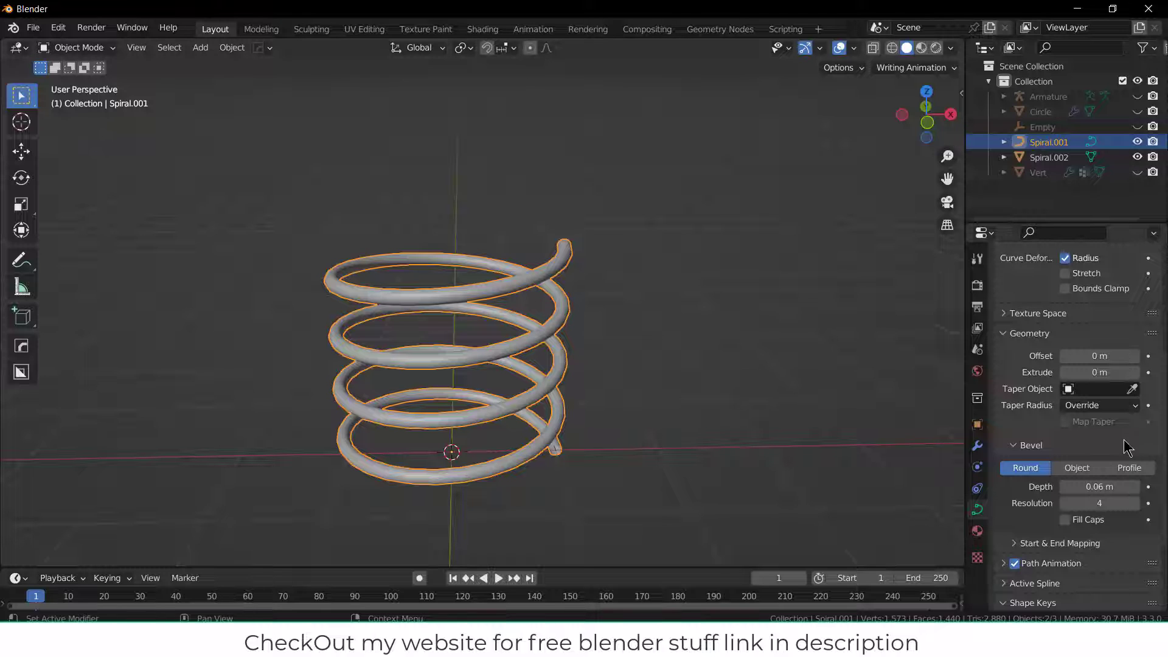
{"action": "scroll", "coordinate": [1088, 362], "scroll_direction": "up", "scroll_amount": 1}
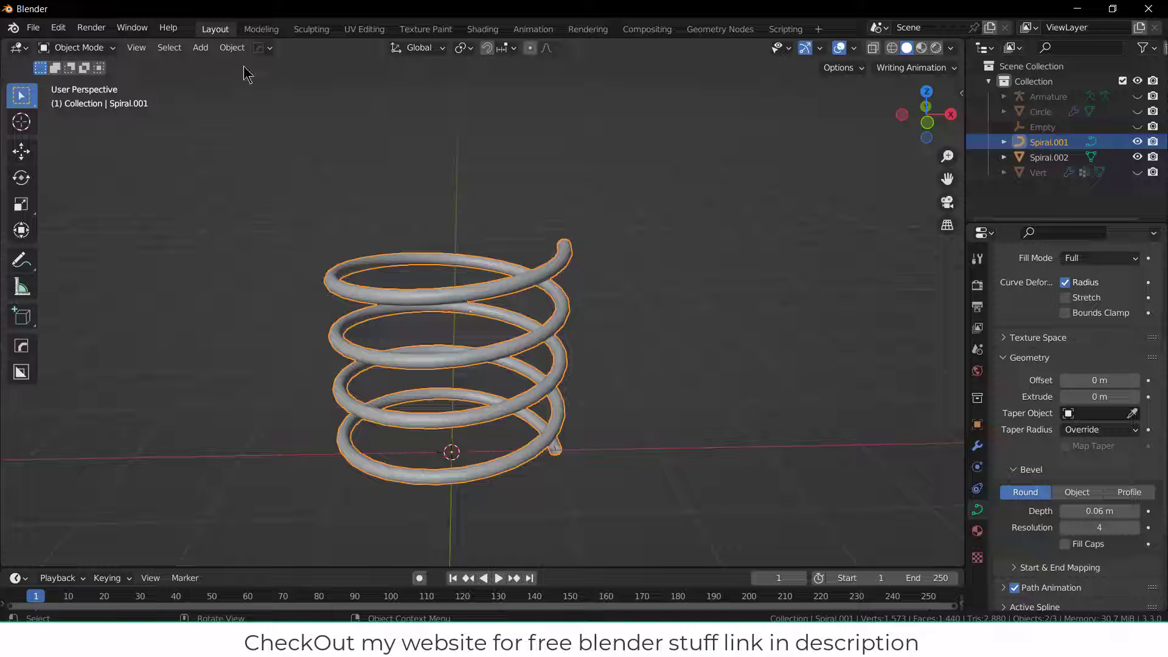
{"action": "left_click", "coordinate": [232, 48]}
Step: Convert the tube spiral Spiral.001 into a mesh and deselect it
{"action": "mouse_move", "coordinate": [301, 496]}
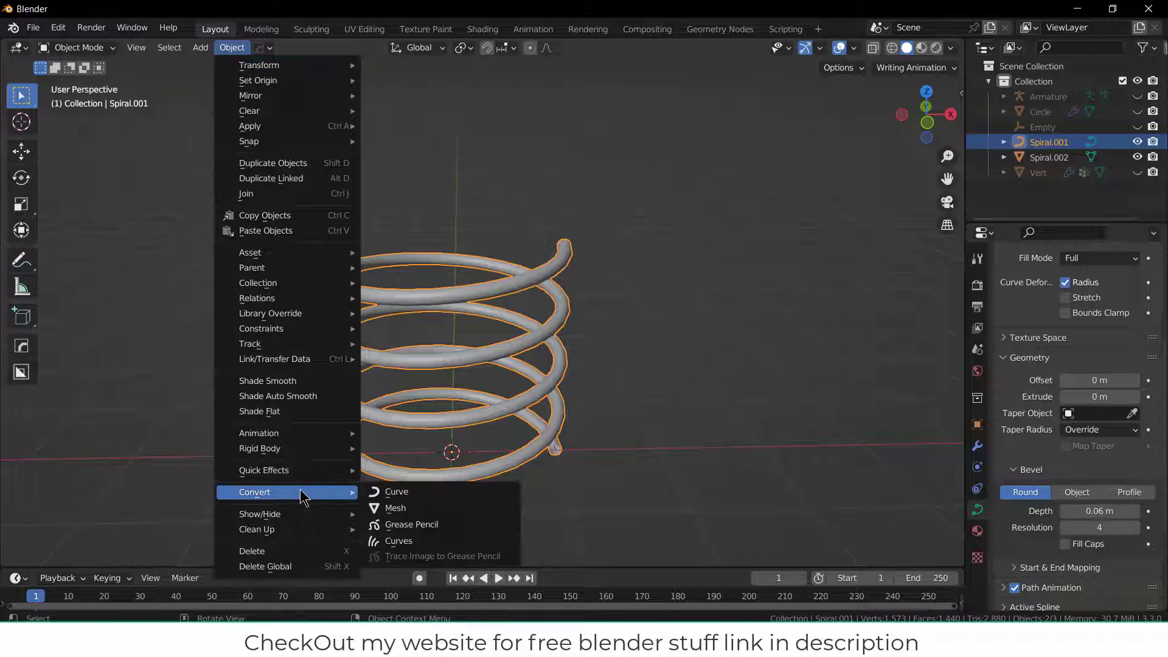
{"action": "left_click", "coordinate": [437, 509]}
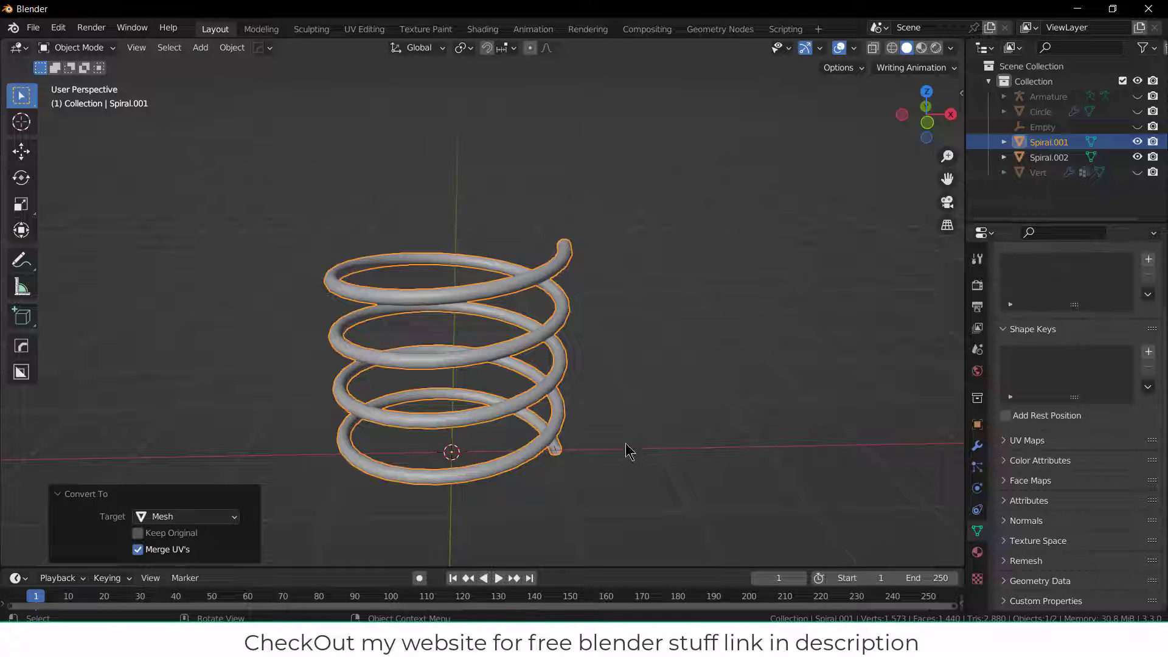
{"action": "left_click", "coordinate": [629, 452]}
Step: Add a Skin modifier to Spiral.002
{"action": "left_click", "coordinate": [1052, 158]}
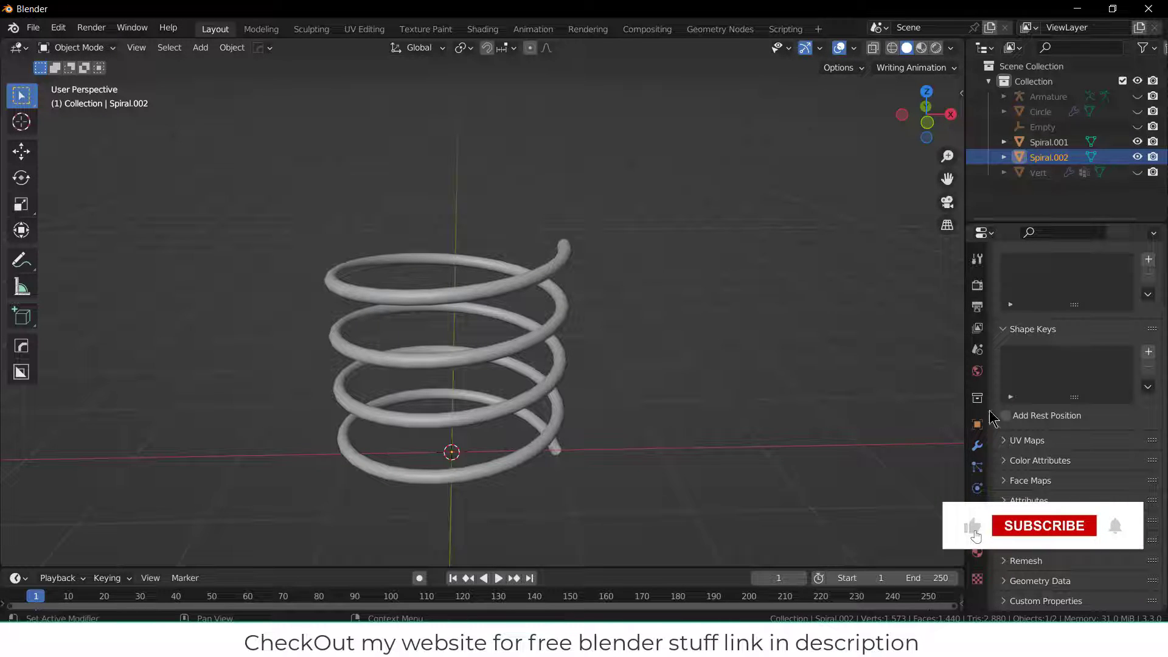
{"action": "left_click", "coordinate": [977, 446]}
{"action": "left_click", "coordinate": [1028, 283]}
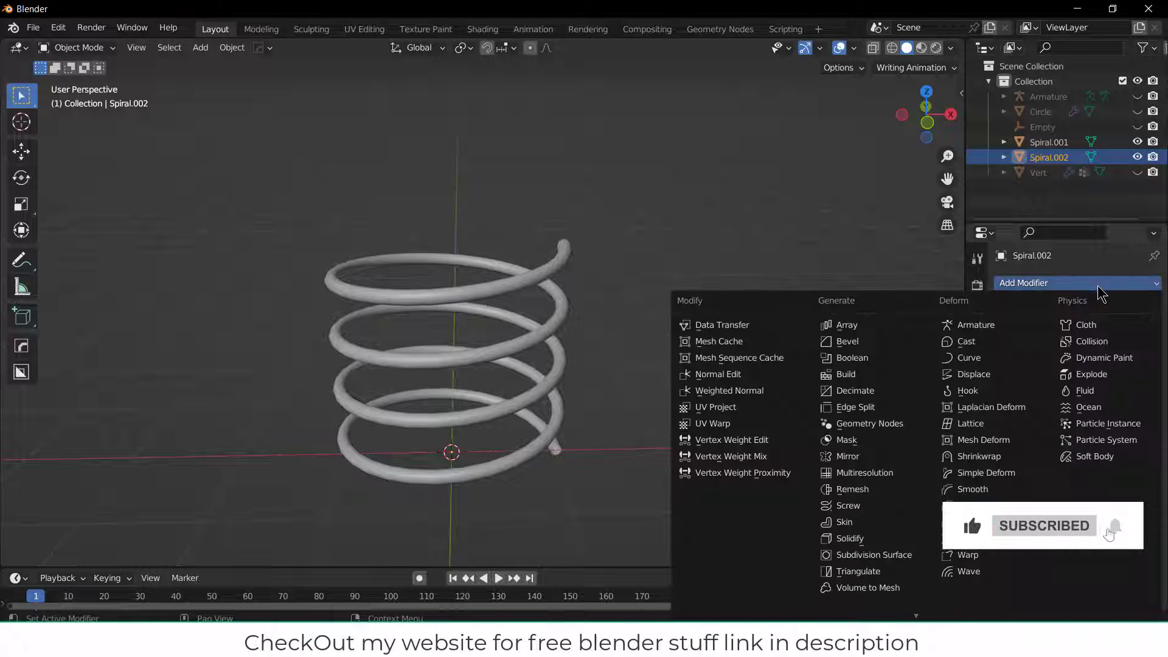
{"action": "left_click", "coordinate": [873, 523]}
{"action": "middle_click_drag", "start_coordinate": [837, 338], "coordinate": [274, 279]}
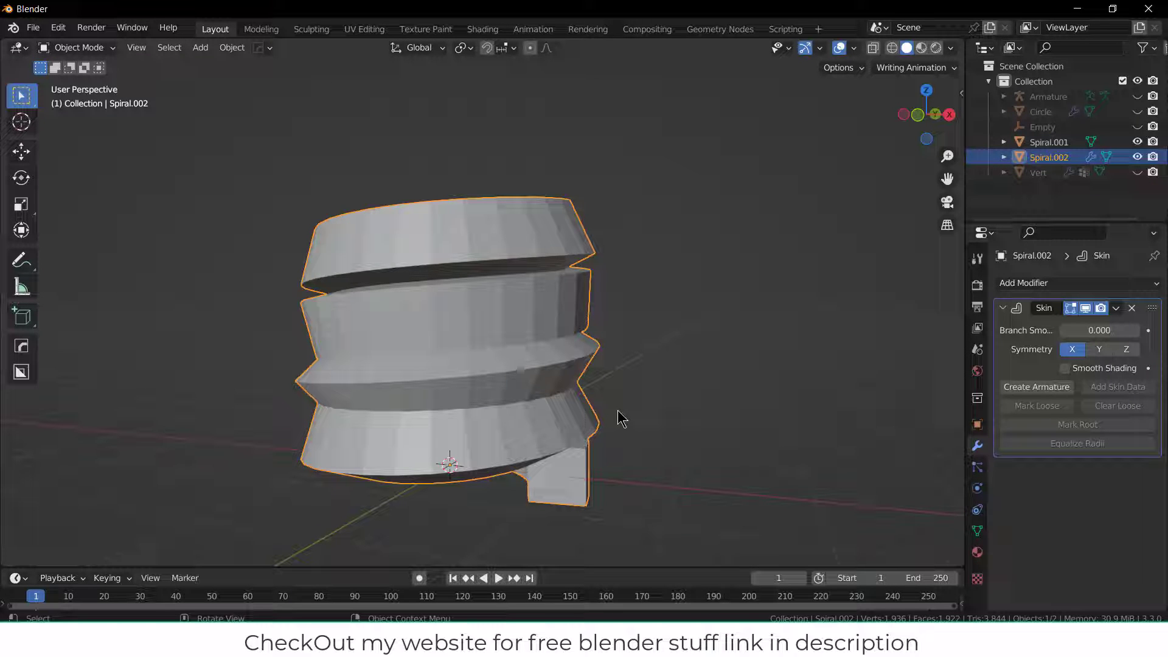
Step: Generate Armature.001 from Spiral.002's Skin modifier, then hide Spiral.002 in the Outliner
{"action": "left_click", "coordinate": [1036, 387]}
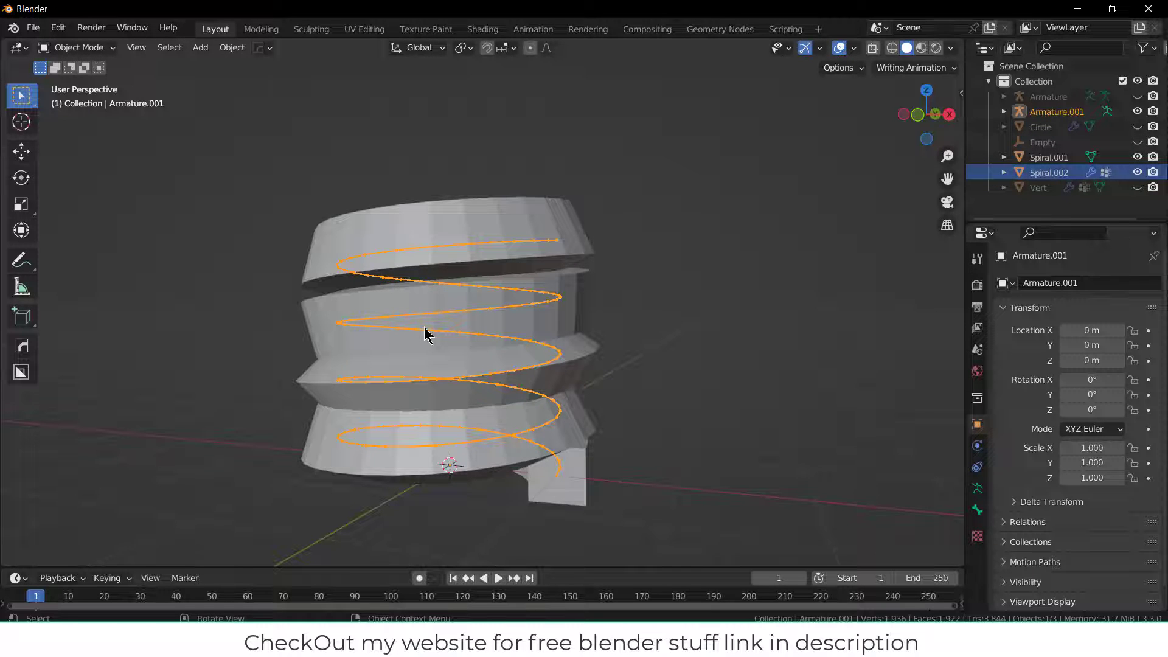
{"action": "middle_click_drag", "start_coordinate": [428, 331], "coordinate": [484, 371]}
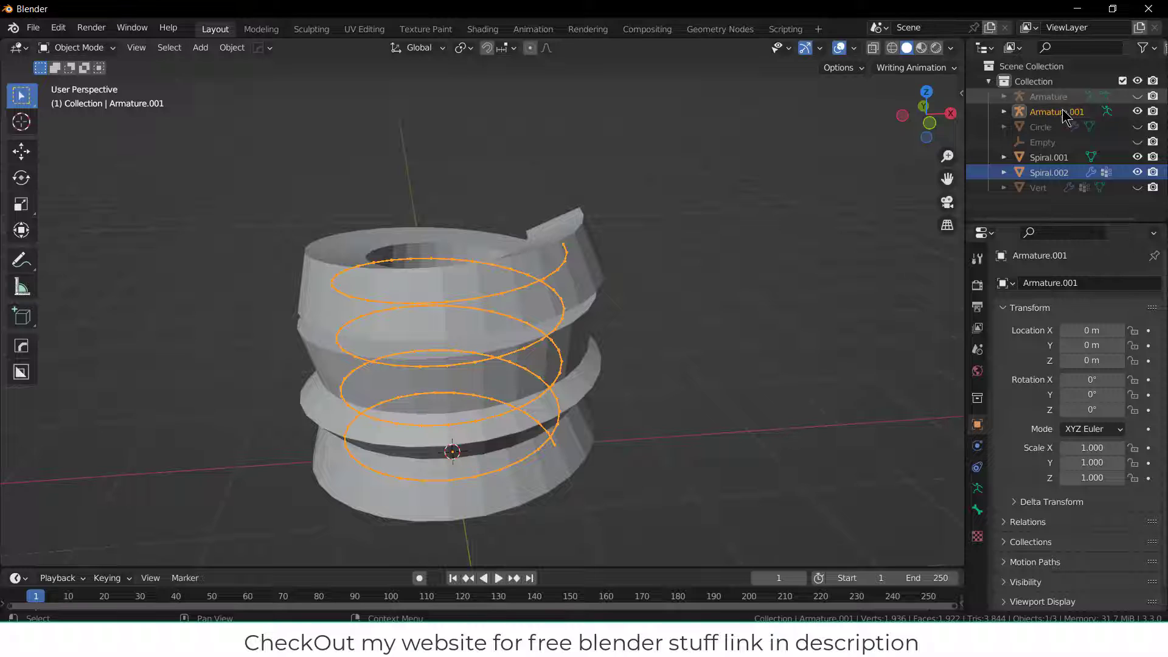
{"action": "left_click", "coordinate": [1137, 173]}
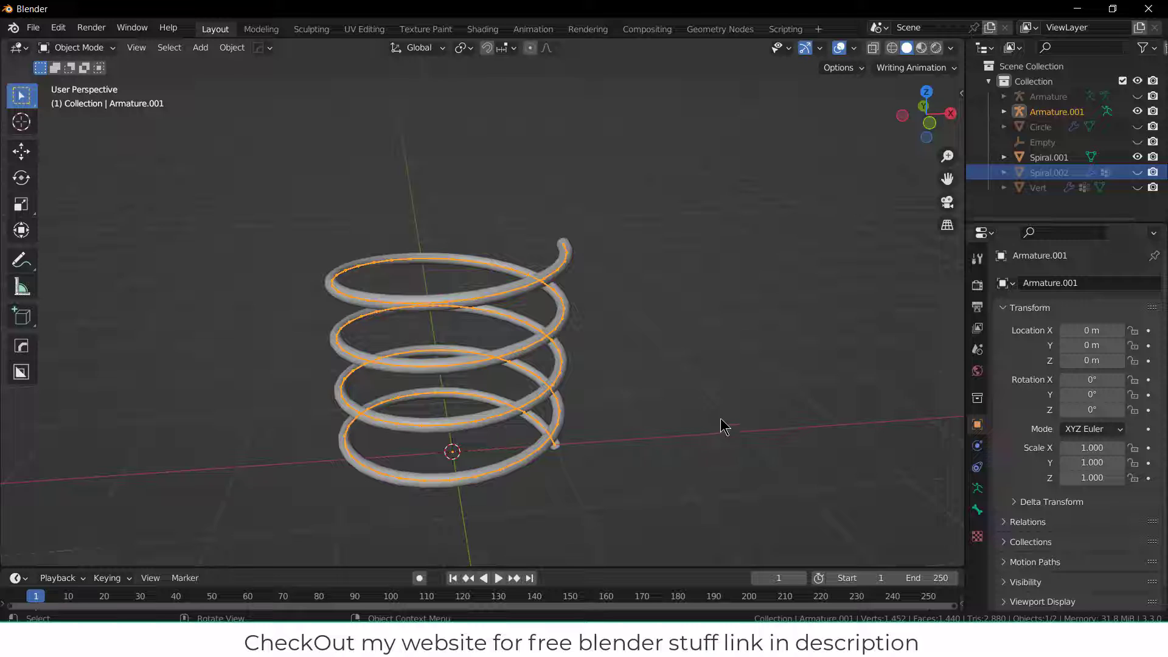
Step: Enter Edit Mode on the armature and select the top joint of the spring's bone chain
{"action": "key", "text": "KP_1"}
{"action": "scroll", "coordinate": [580, 274], "scroll_direction": "up", "scroll_amount": 2}
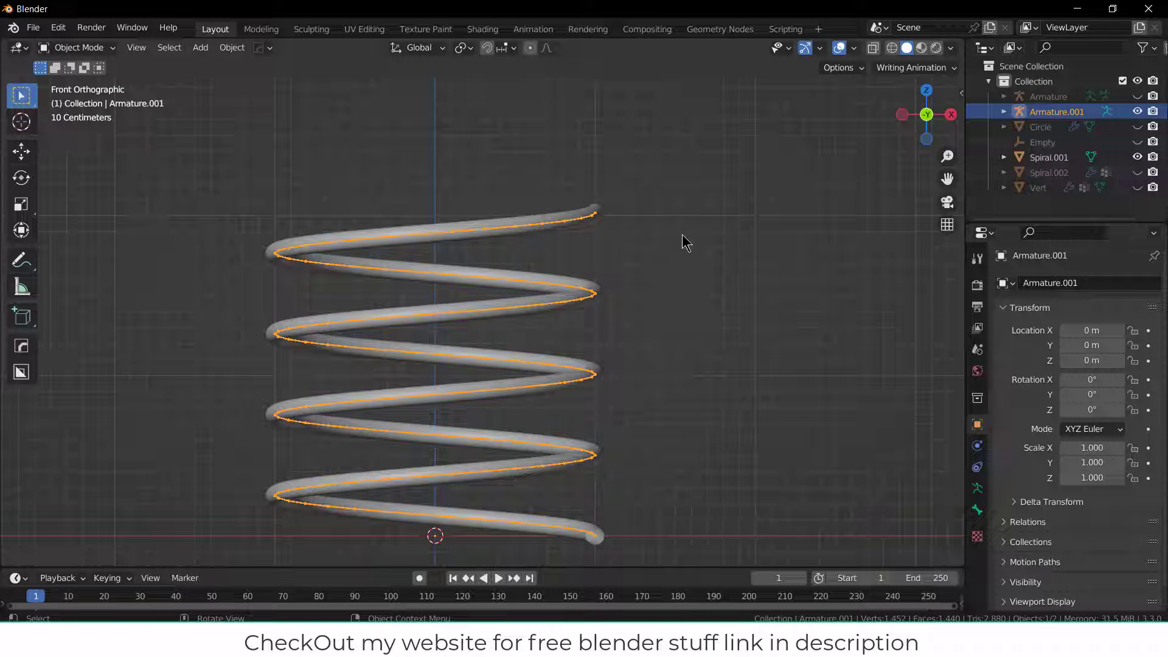
{"action": "key", "text": "Tab"}
{"action": "scroll", "coordinate": [607, 221], "scroll_direction": "up", "scroll_amount": 3}
{"action": "middle_click_drag", "start_coordinate": [608, 221], "coordinate": [670, 160]}
{"action": "left_click", "coordinate": [661, 168]}
{"action": "key", "text": "KP_1"}
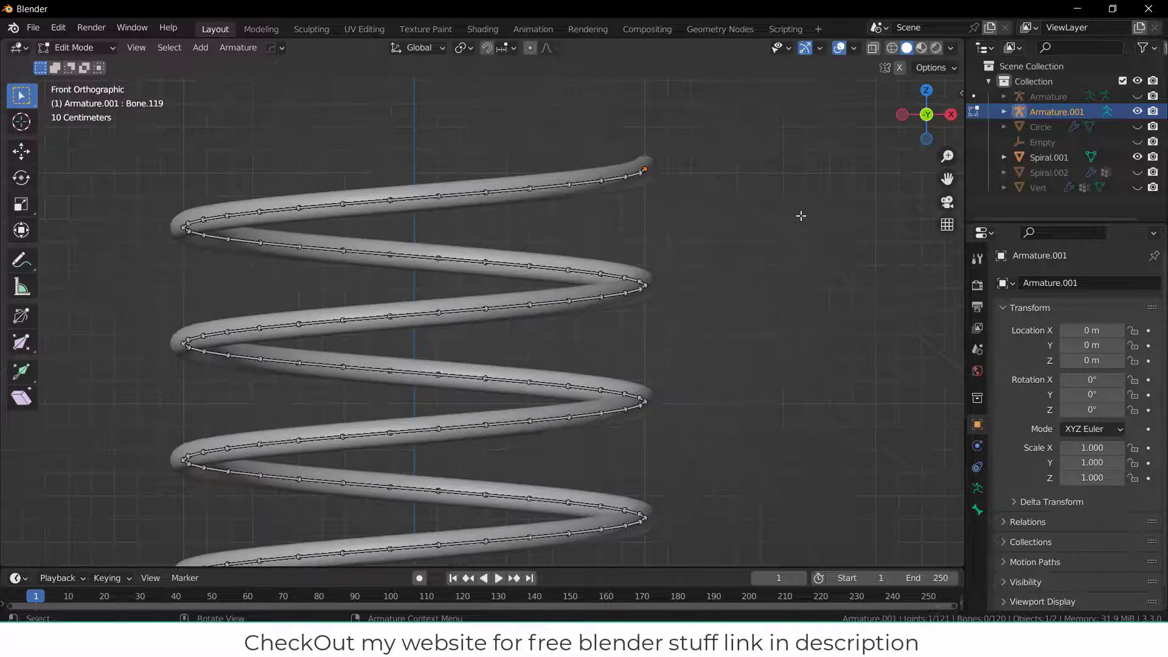
{"action": "scroll", "coordinate": [785, 225], "scroll_direction": "down", "scroll_amount": 2}
Step: Extrude a bone to x = -1 from the top joint, then an upright Bone.121 above it
{"action": "key", "text": "e"}
{"action": "type", "text": "x"}
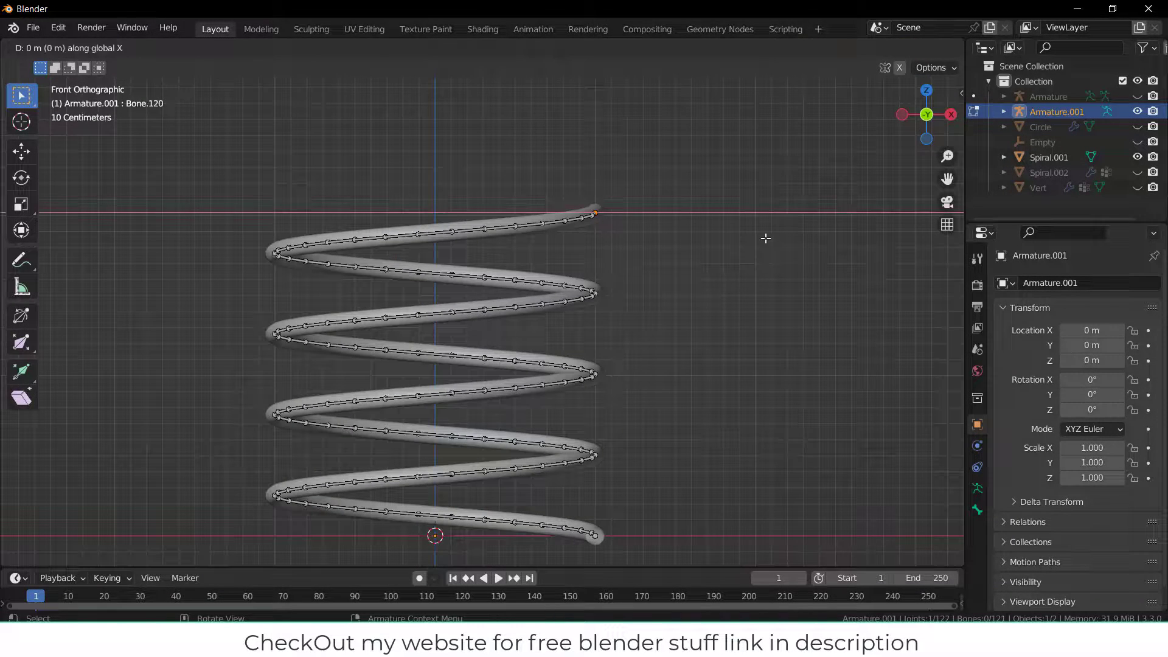
{"action": "type", "text": "-1"}
{"action": "key", "text": "Return"}
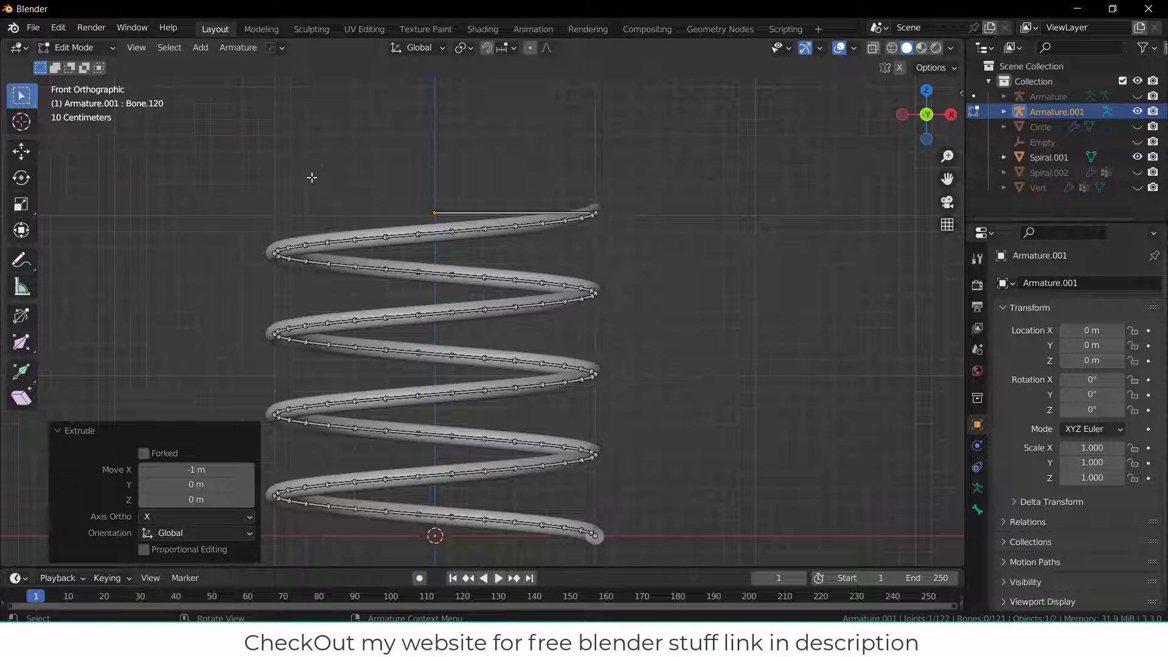
{"action": "scroll", "coordinate": [492, 175], "scroll_direction": "up", "scroll_amount": 2}
{"action": "scroll", "coordinate": [493, 176], "scroll_direction": "down", "scroll_amount": 2}
{"action": "key", "text": "e"}
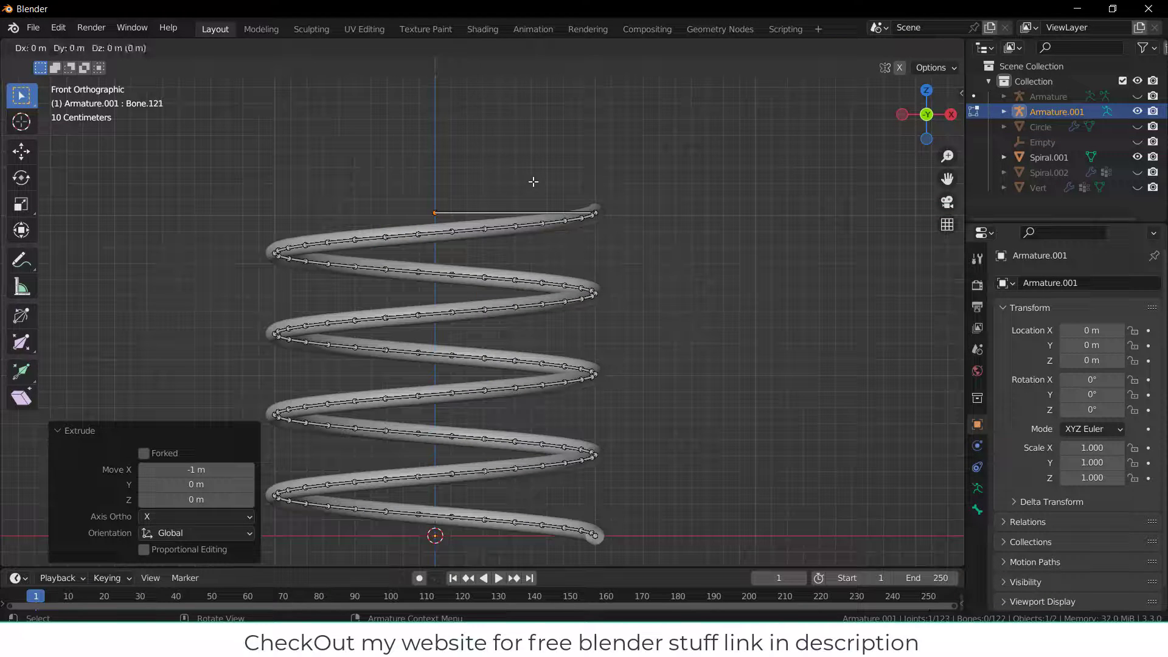
{"action": "key", "text": "z"}
{"action": "left_click", "coordinate": [534, 139]}
Step: Clear Bone.121's parent, then test-move it and cancel the move
{"action": "left_click", "coordinate": [435, 189]}
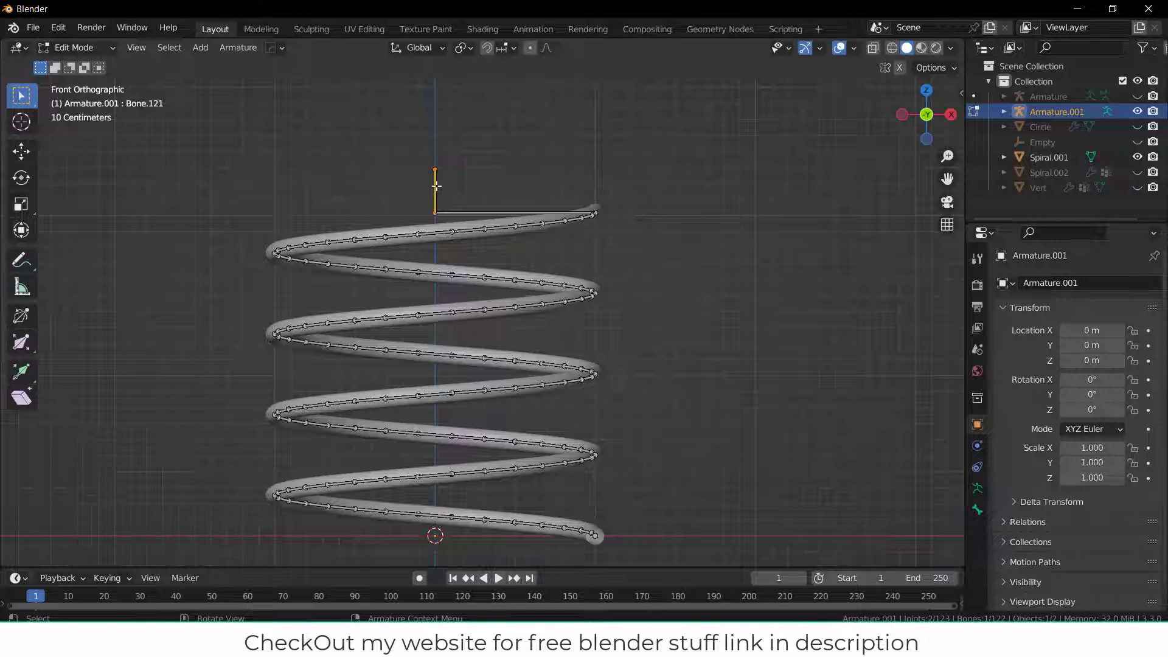
{"action": "right_click", "coordinate": [439, 152]}
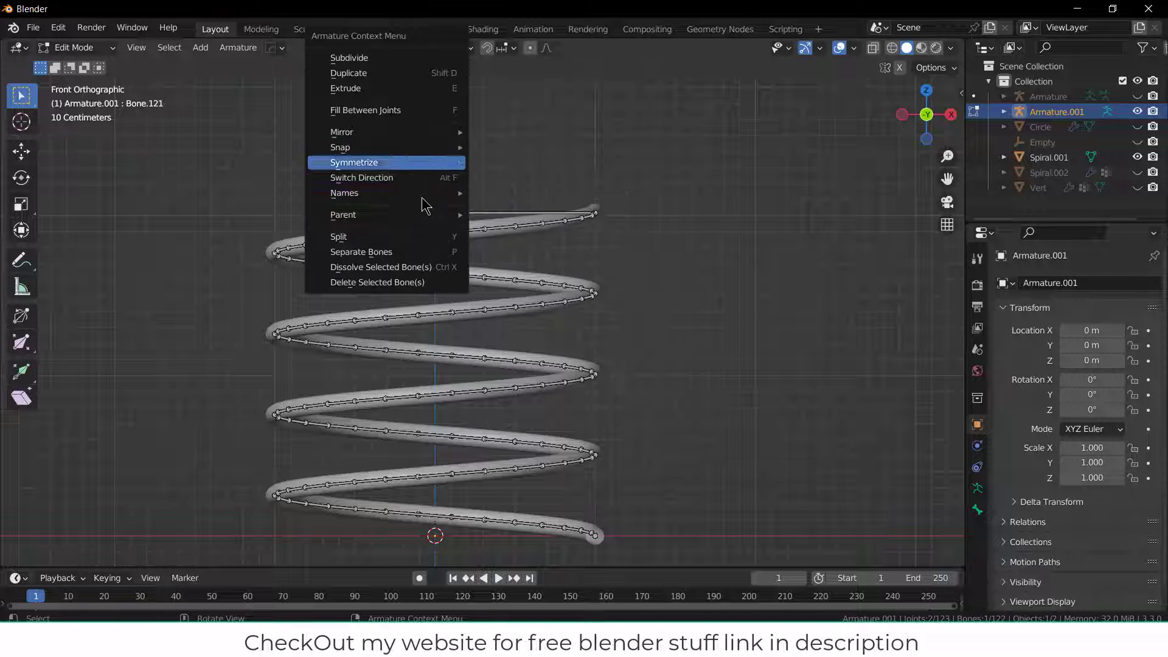
{"action": "mouse_move", "coordinate": [425, 214]}
{"action": "left_click", "coordinate": [504, 229]}
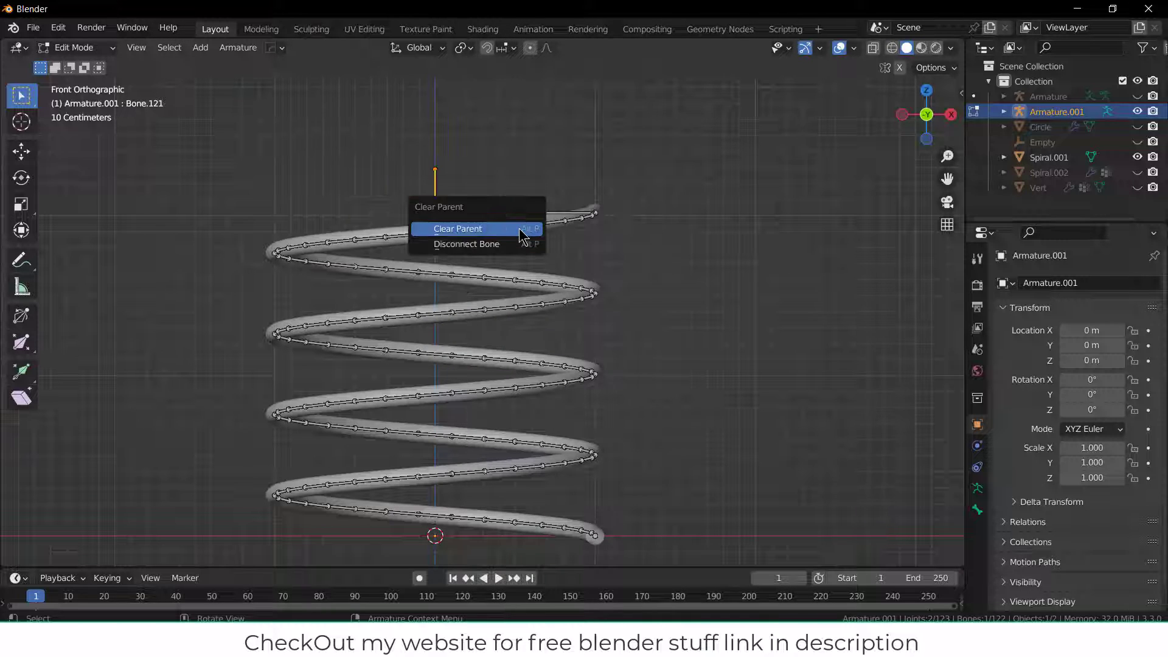
{"action": "left_click", "coordinate": [520, 234]}
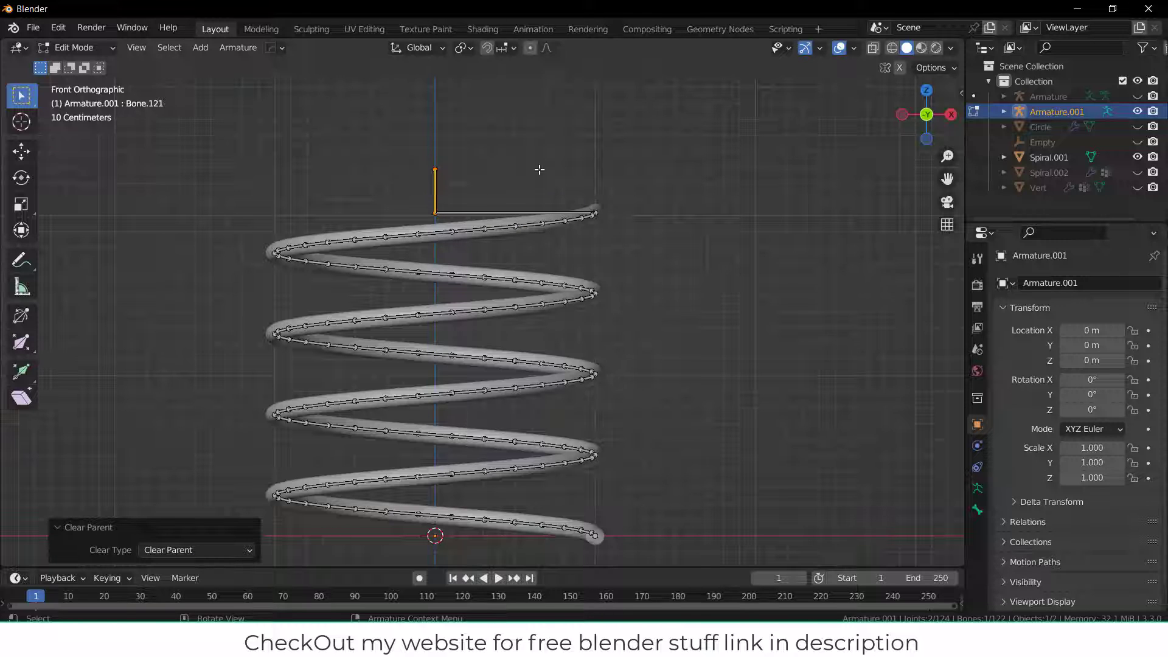
{"action": "key", "text": "g"}
{"action": "key", "text": "Escape"}
Step: Switch to Pose Mode and give Bone.120 an Inverse Kinematics constraint targeting Bone.121
{"action": "left_click", "coordinate": [74, 48]}
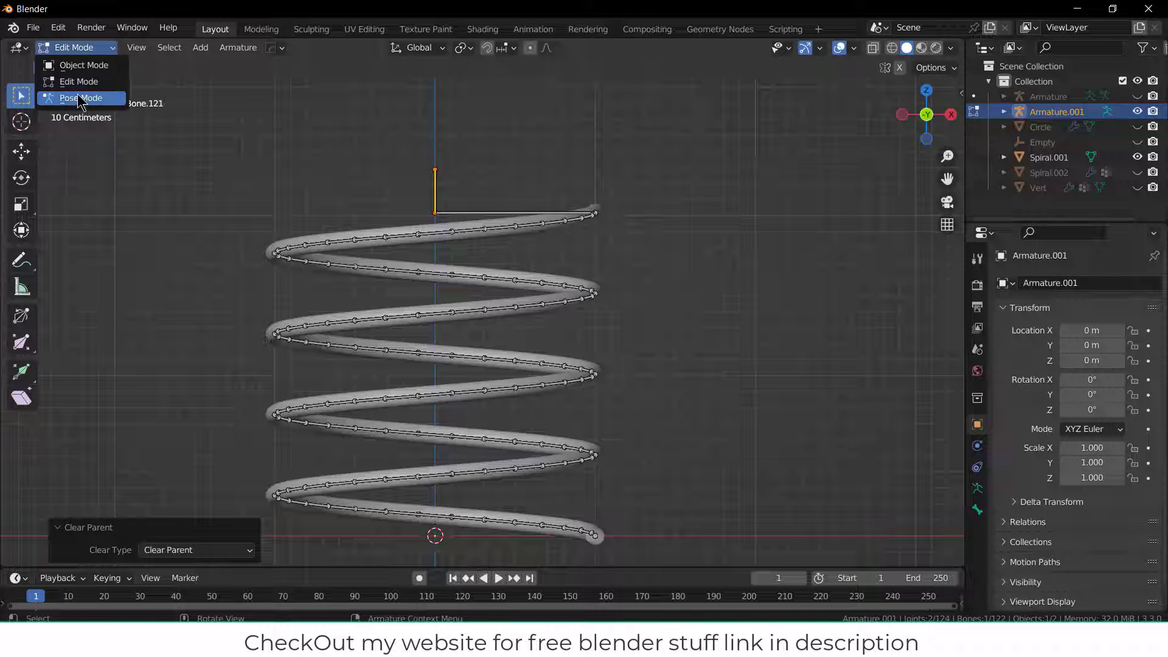
{"action": "left_click", "coordinate": [77, 98]}
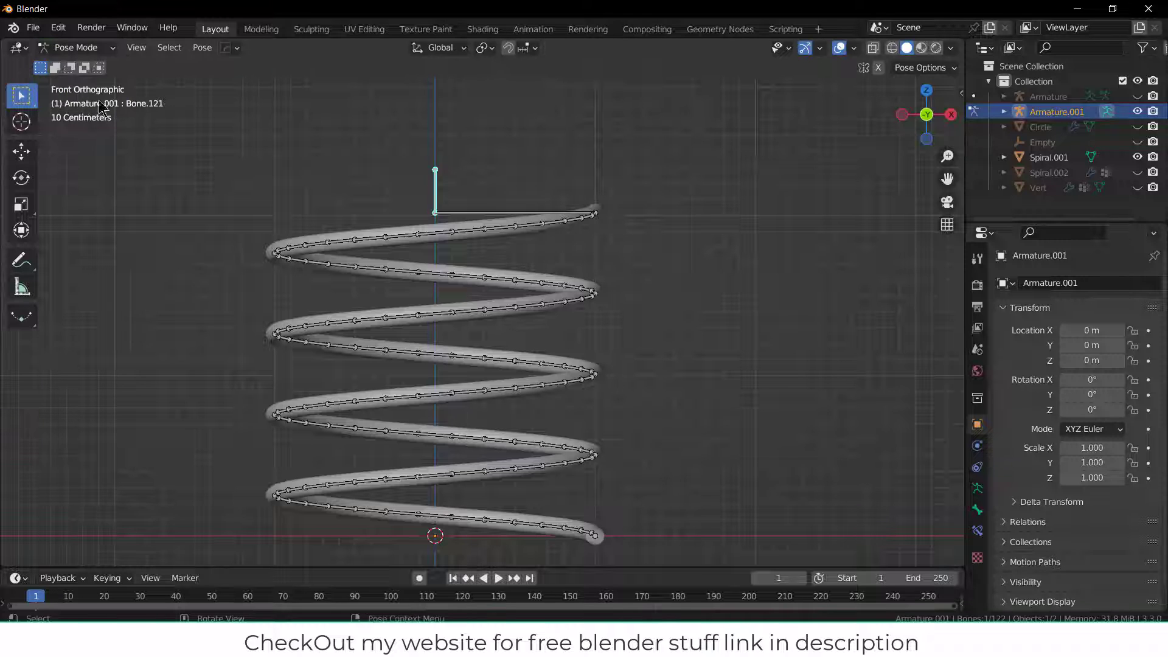
{"action": "left_click", "coordinate": [462, 214], "text": "shift"}
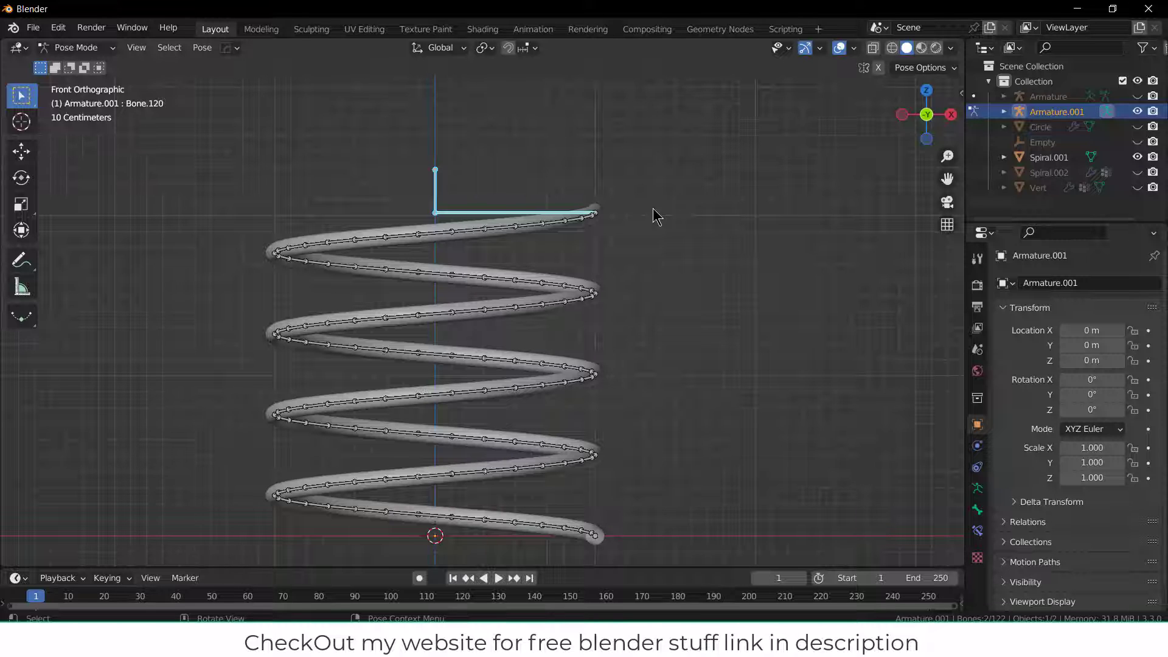
{"action": "key", "text": "shift+ctrl+c"}
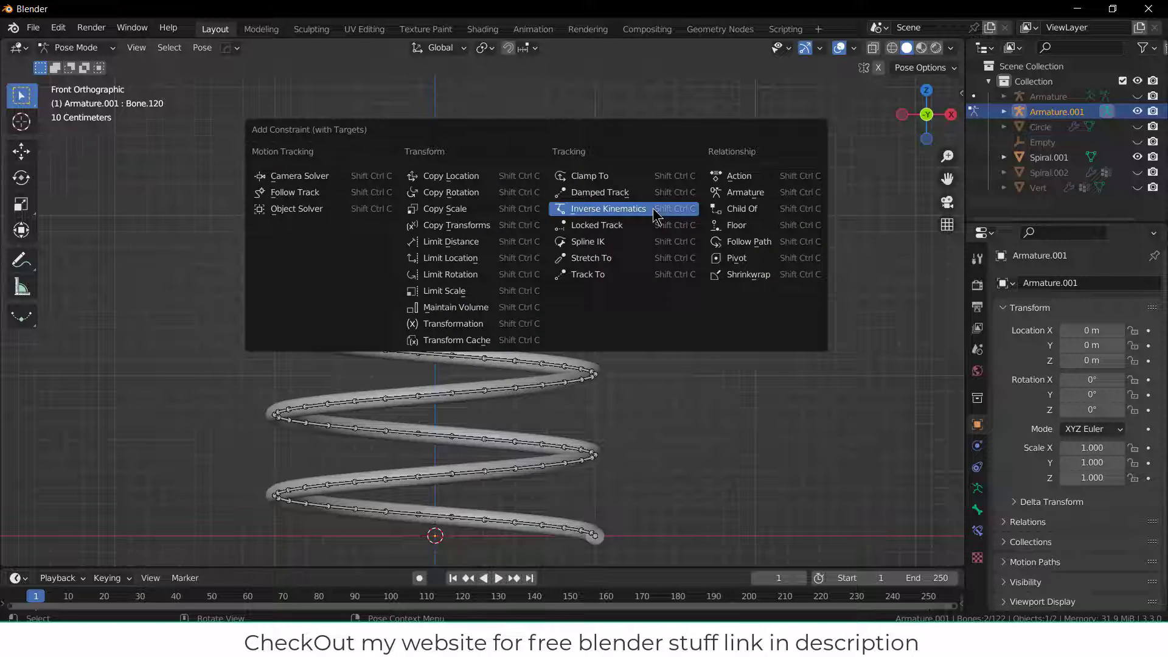
{"action": "left_click", "coordinate": [655, 216]}
Step: Move Bone.121 to test the IK chain, then return to the front view
{"action": "middle_click_drag", "start_coordinate": [625, 312], "coordinate": [582, 502]}
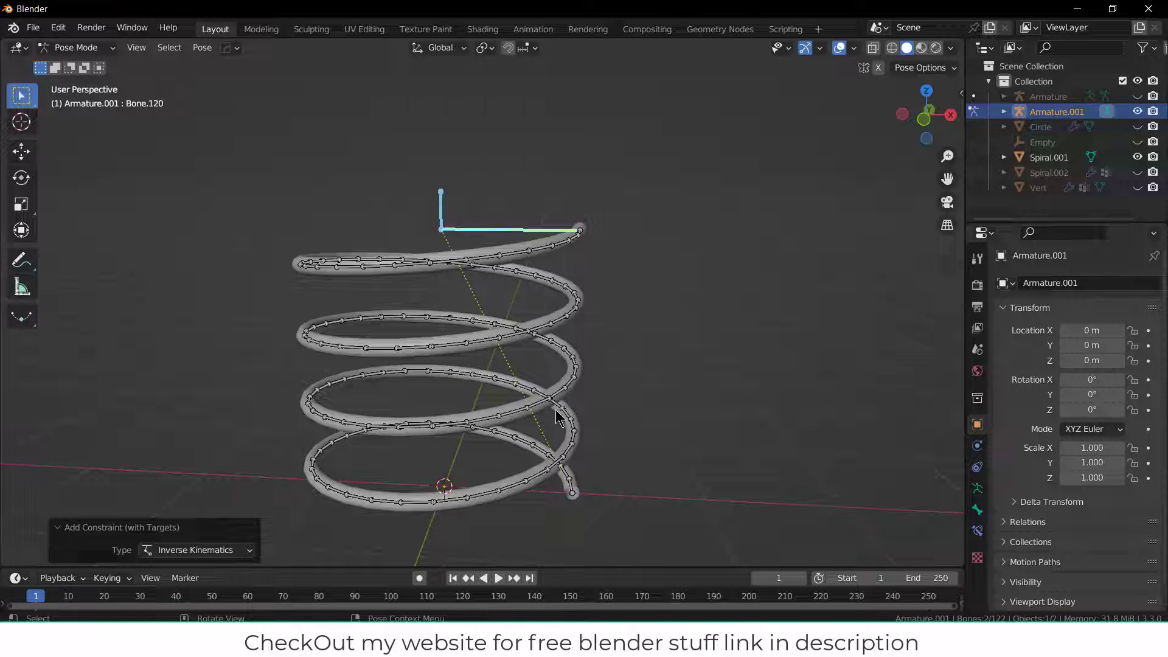
{"action": "left_click", "coordinate": [442, 210]}
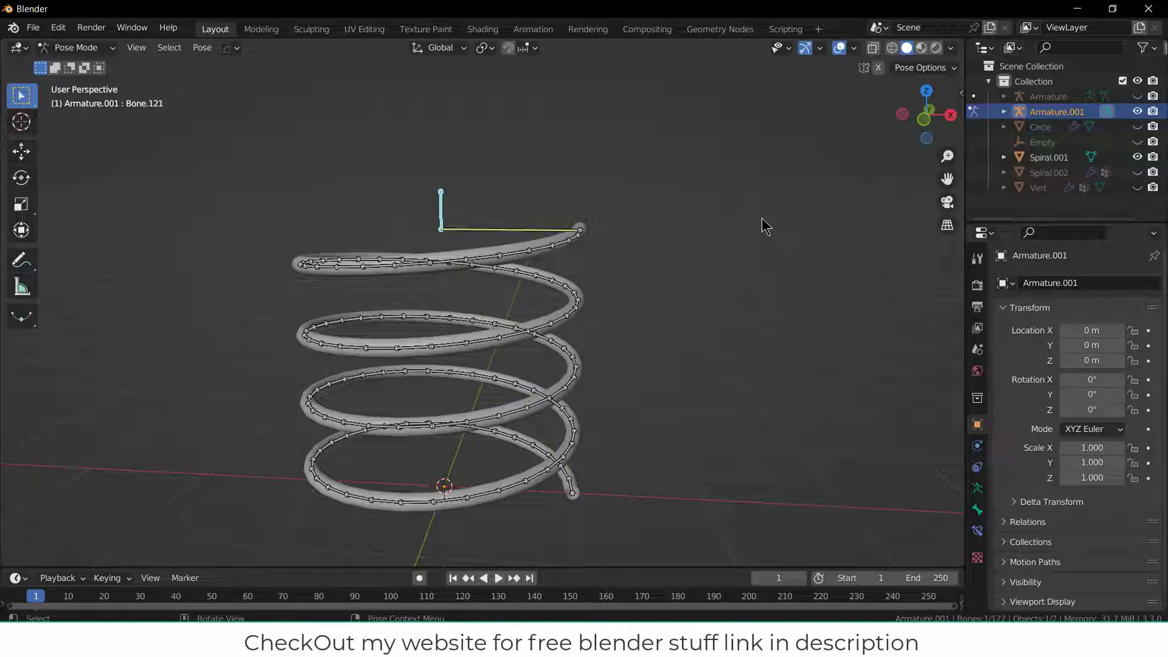
{"action": "key", "text": "g"}
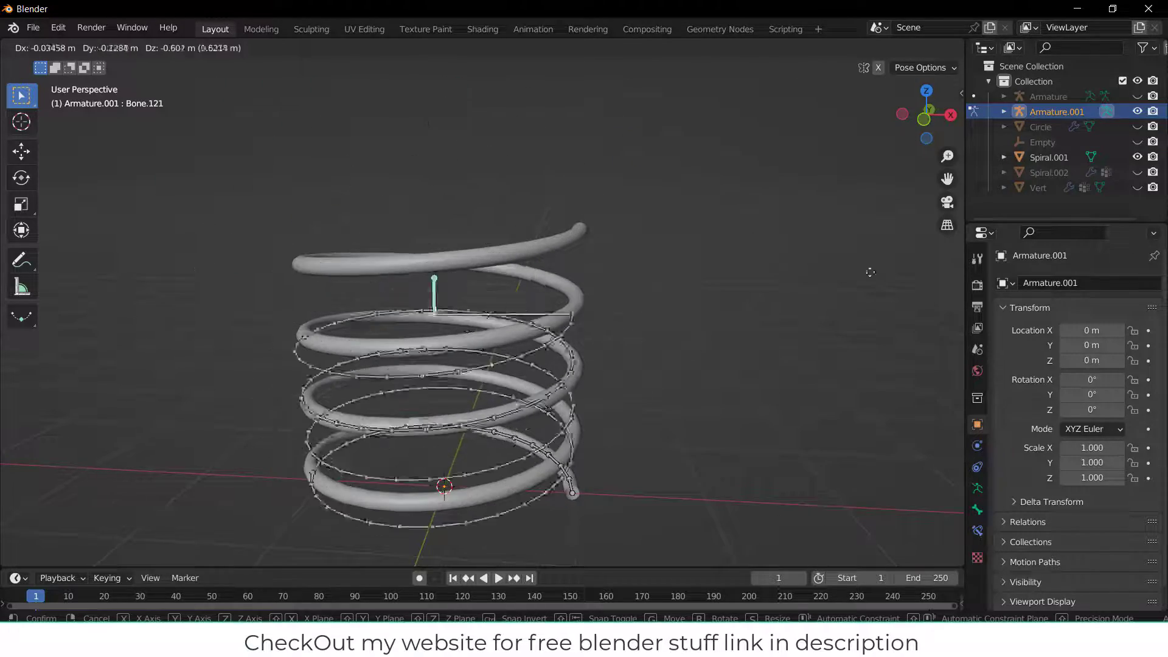
{"action": "left_click", "coordinate": [588, 259]}
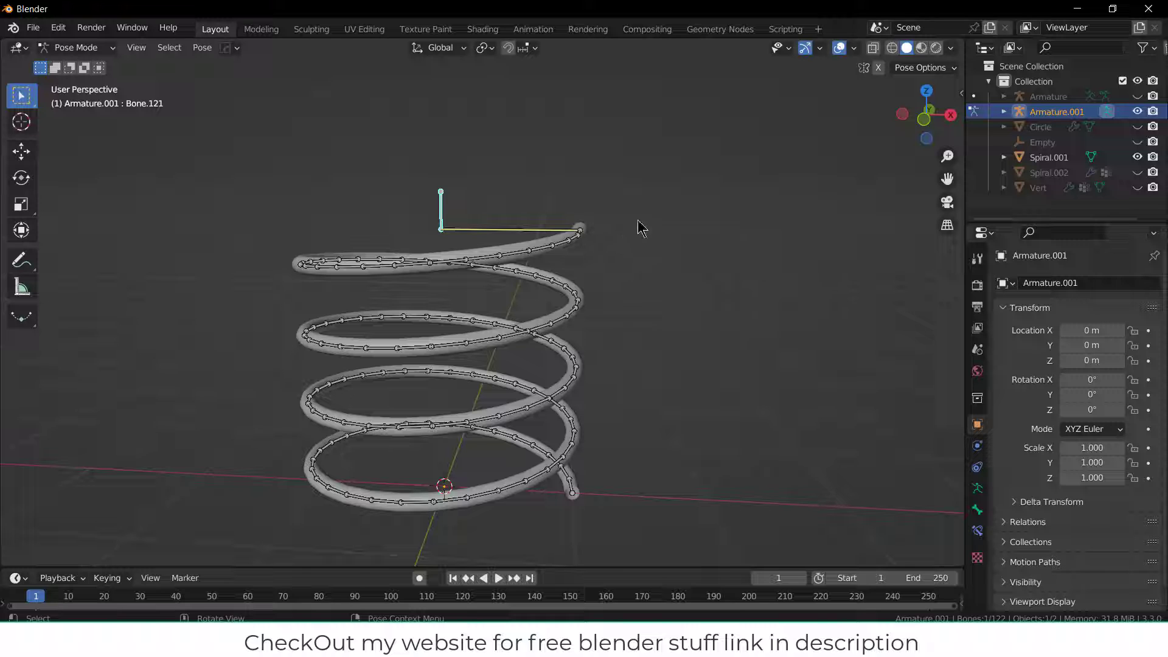
{"action": "key", "text": "KP_1"}
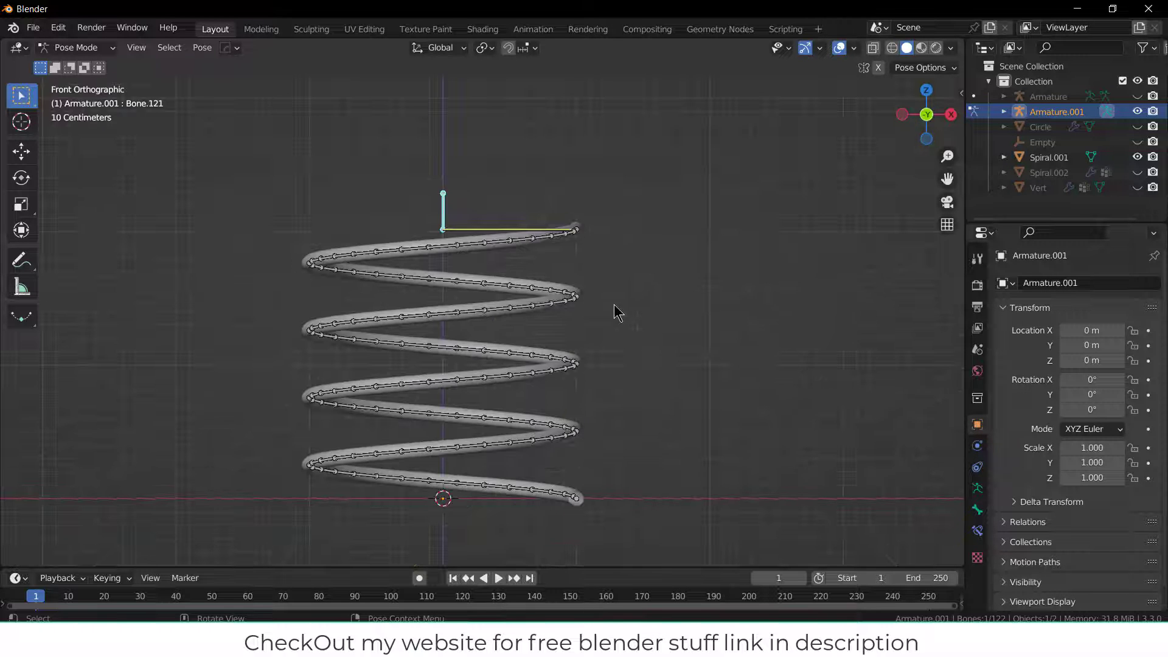
Step: Turn off Lock Object Modes in the Edit menu
{"action": "left_click", "coordinate": [59, 28]}
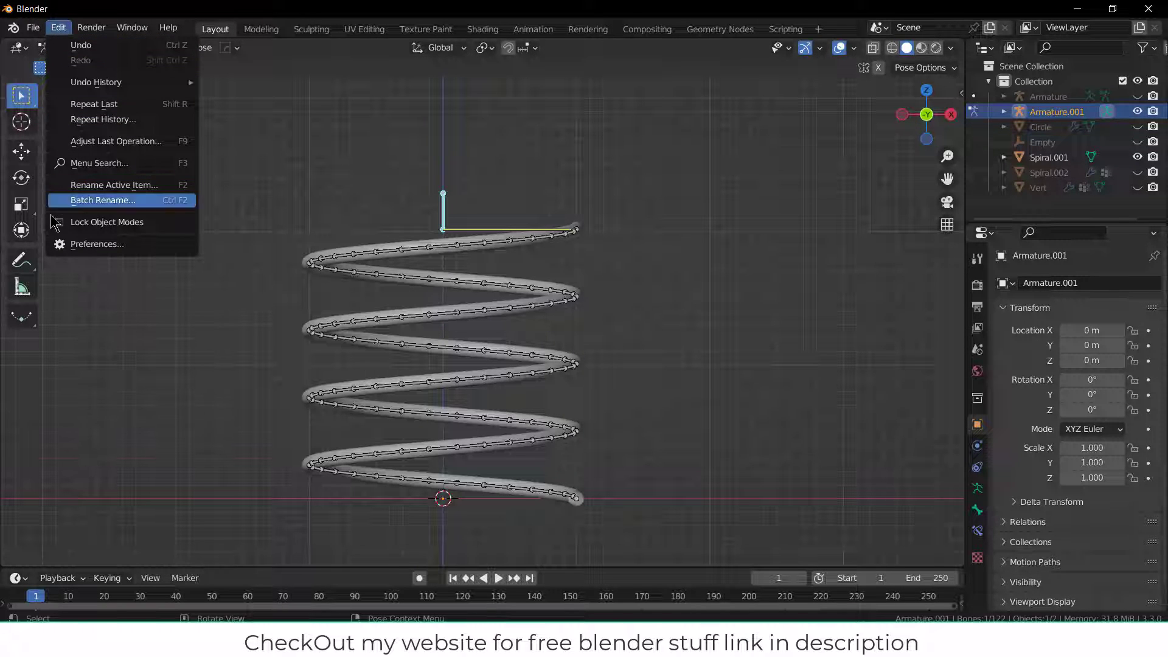
{"action": "left_click", "coordinate": [83, 222]}
{"action": "middle_click_drag", "start_coordinate": [743, 250], "coordinate": [563, 277]}
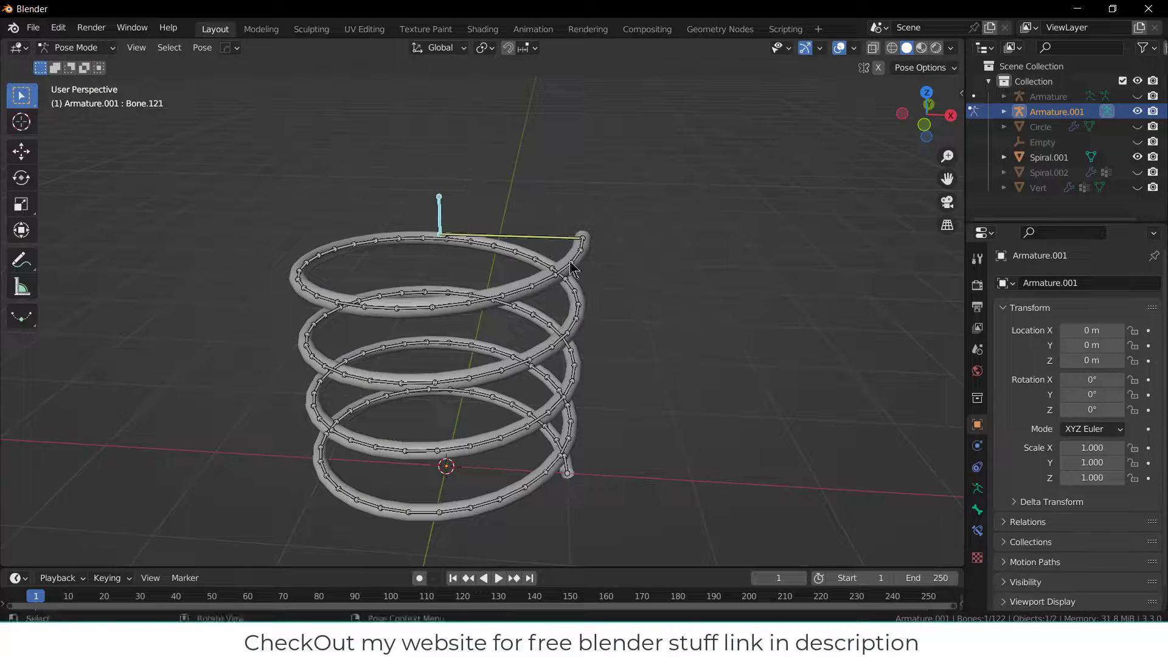
Step: Parent Spiral.001 to Armature.001 with automatic weights
{"action": "key", "text": "a"}
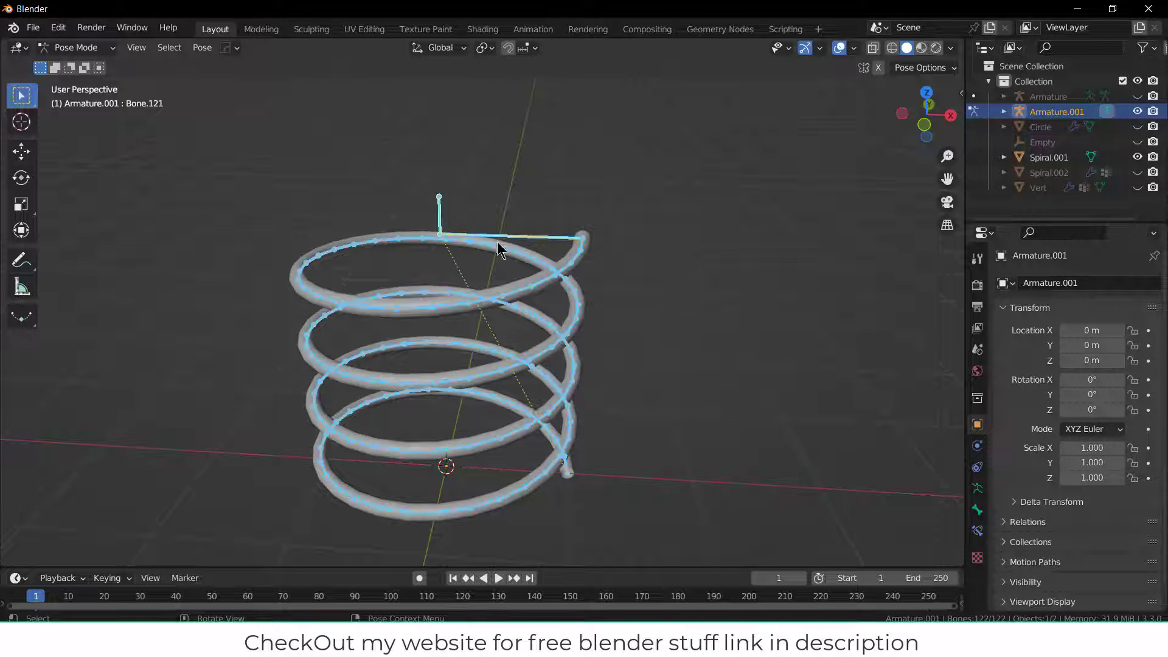
{"action": "left_click", "coordinate": [339, 246]}
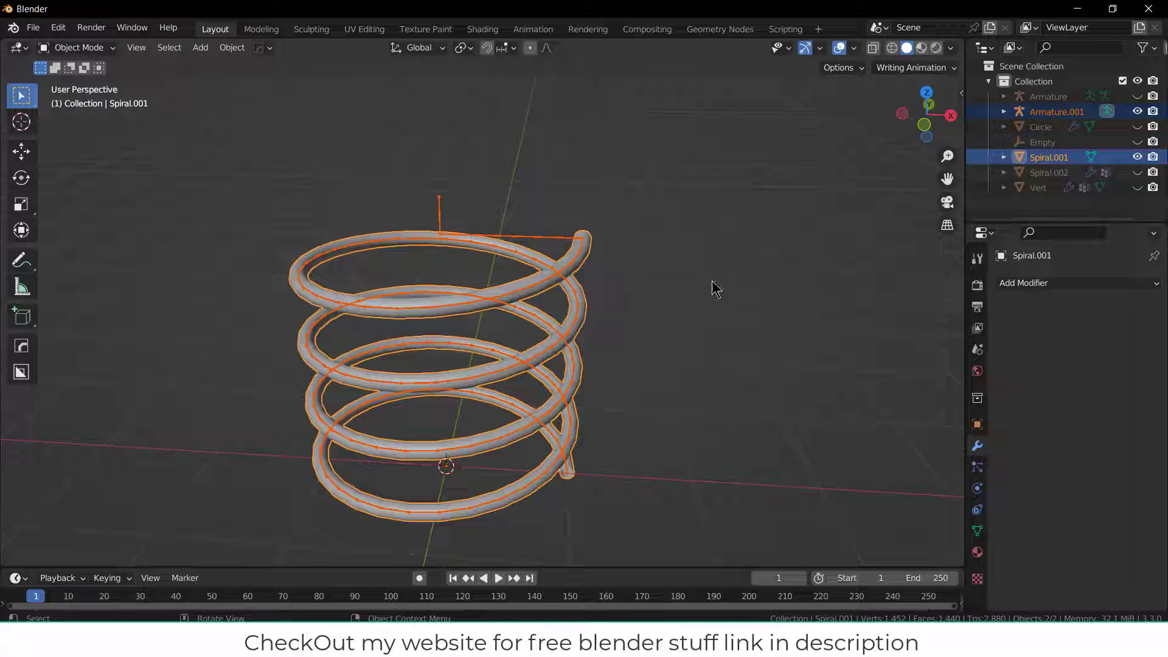
{"action": "left_click", "coordinate": [353, 240]}
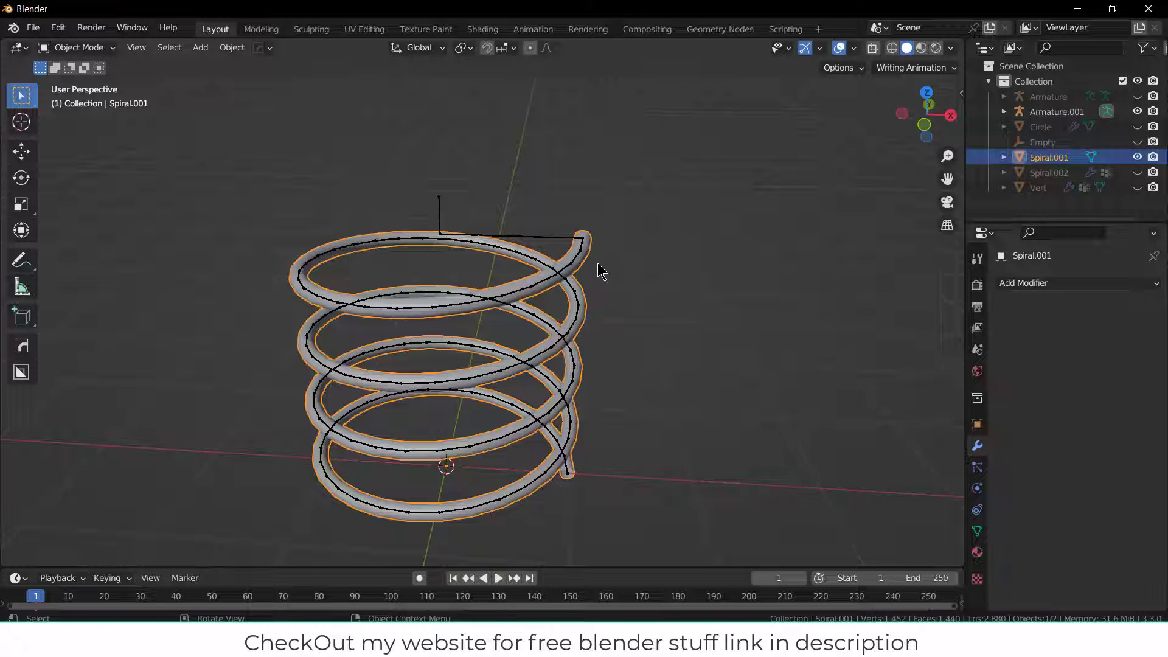
{"action": "left_click", "coordinate": [549, 238], "text": "shift"}
{"action": "key", "text": "ctrl+Tab"}
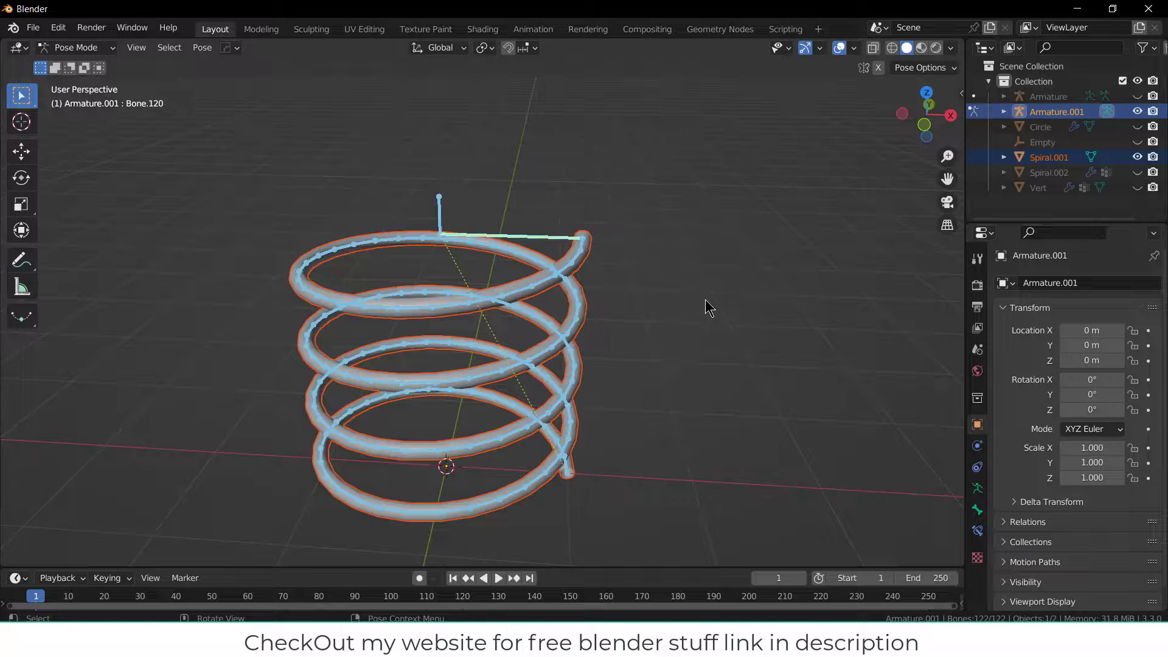
{"action": "key", "text": "ctrl+p"}
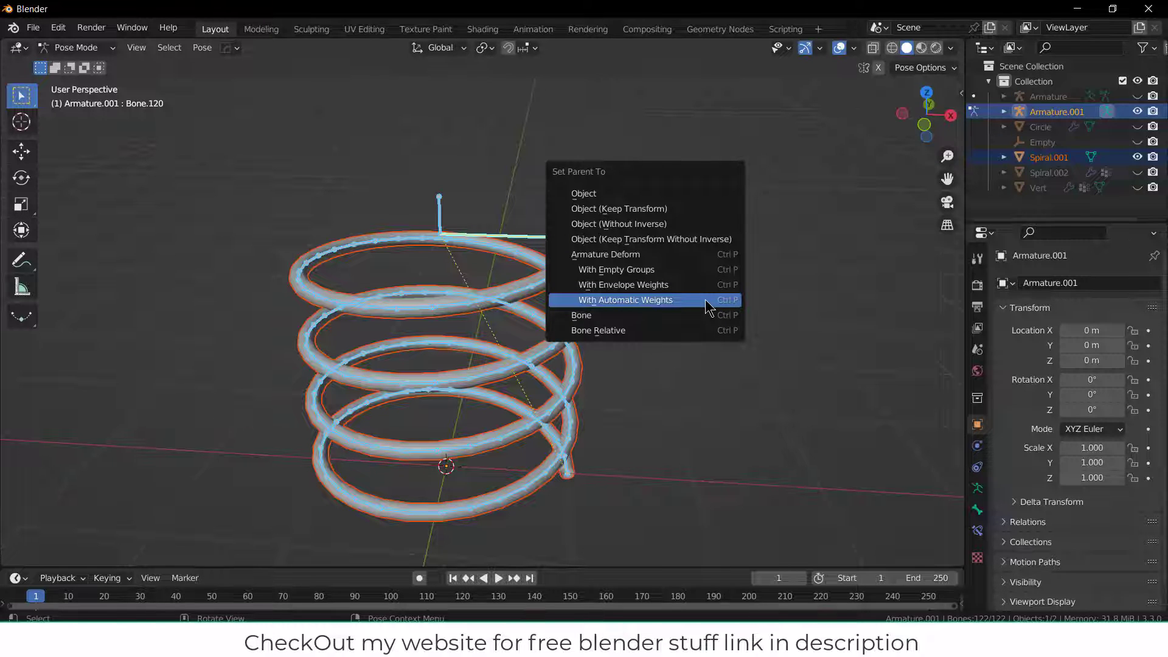
{"action": "left_click", "coordinate": [706, 299]}
Step: Move Bone.121 to squash the spring and confirm the new pose
{"action": "middle_click_drag", "start_coordinate": [692, 327], "coordinate": [693, 286]}
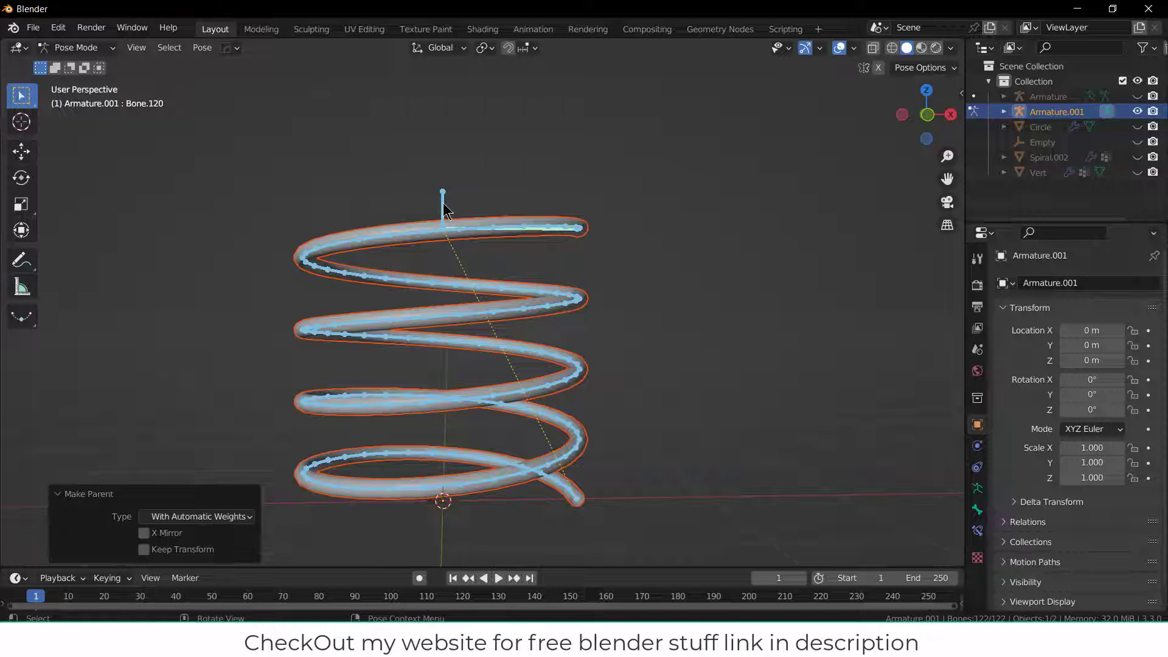
{"action": "left_click", "coordinate": [443, 201]}
{"action": "scroll", "coordinate": [711, 275], "scroll_direction": "down", "scroll_amount": 4}
{"action": "key", "text": "g"}
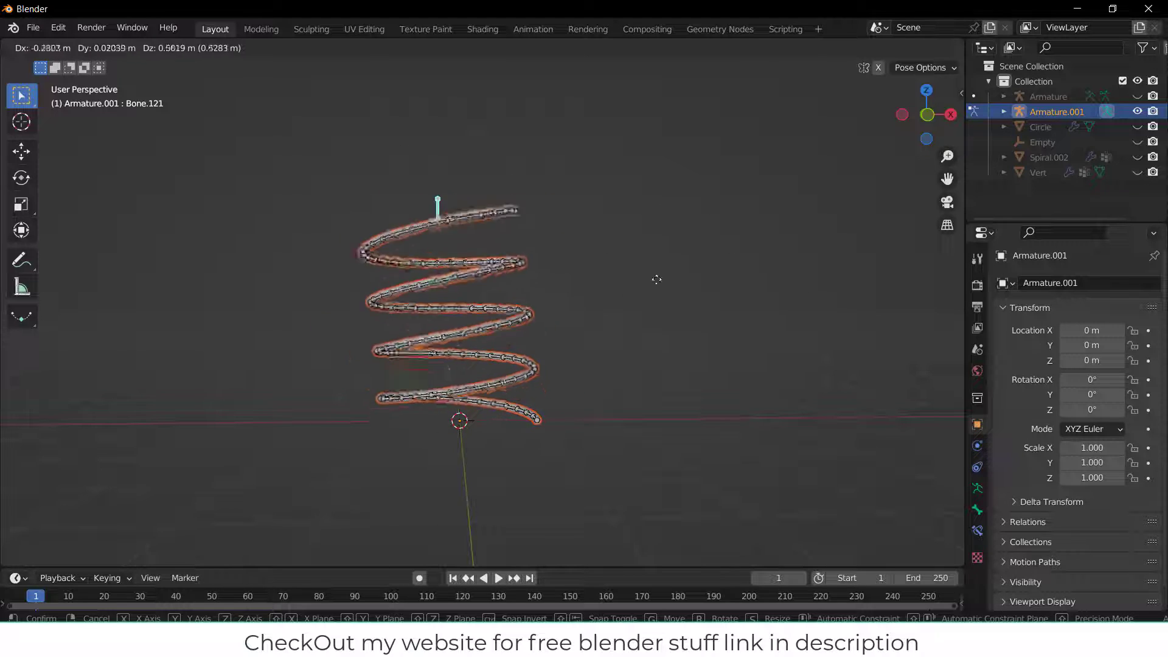
{"action": "left_click", "coordinate": [777, 318]}
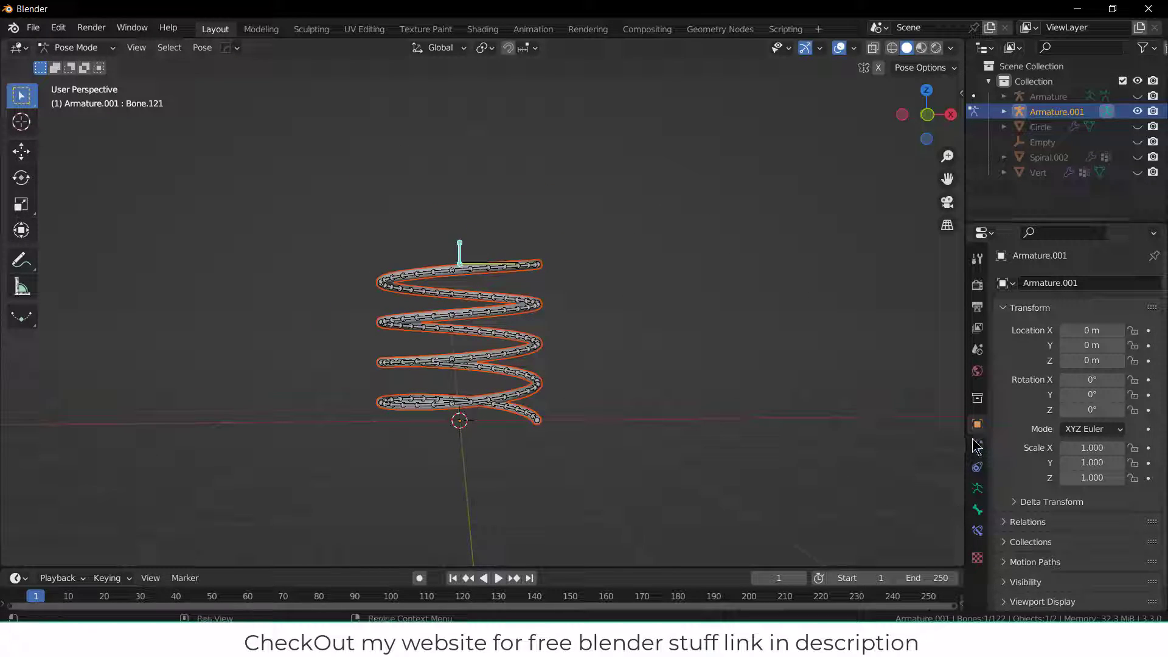
Step: Show Bone.121's bone constraints in the Properties editor
{"action": "left_click", "coordinate": [977, 488]}
{"action": "left_click", "coordinate": [981, 509]}
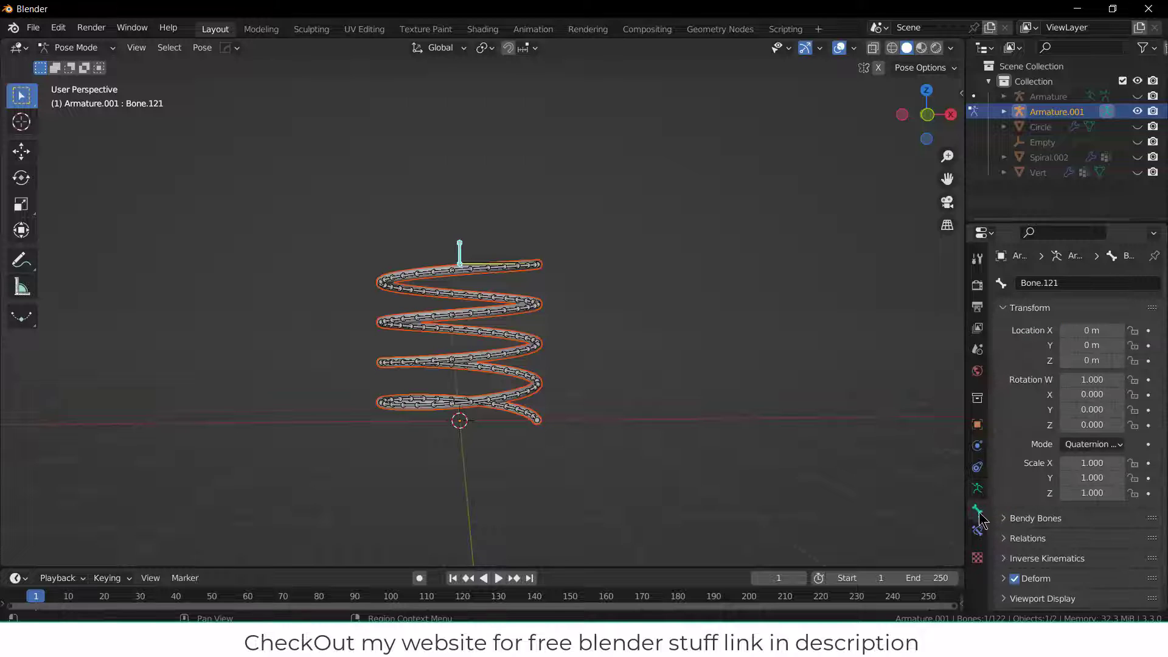
{"action": "left_click", "coordinate": [977, 530]}
Step: Select Bone.120 and raise its IK chain length to 132
{"action": "middle_click_drag", "start_coordinate": [466, 292], "coordinate": [469, 279]}
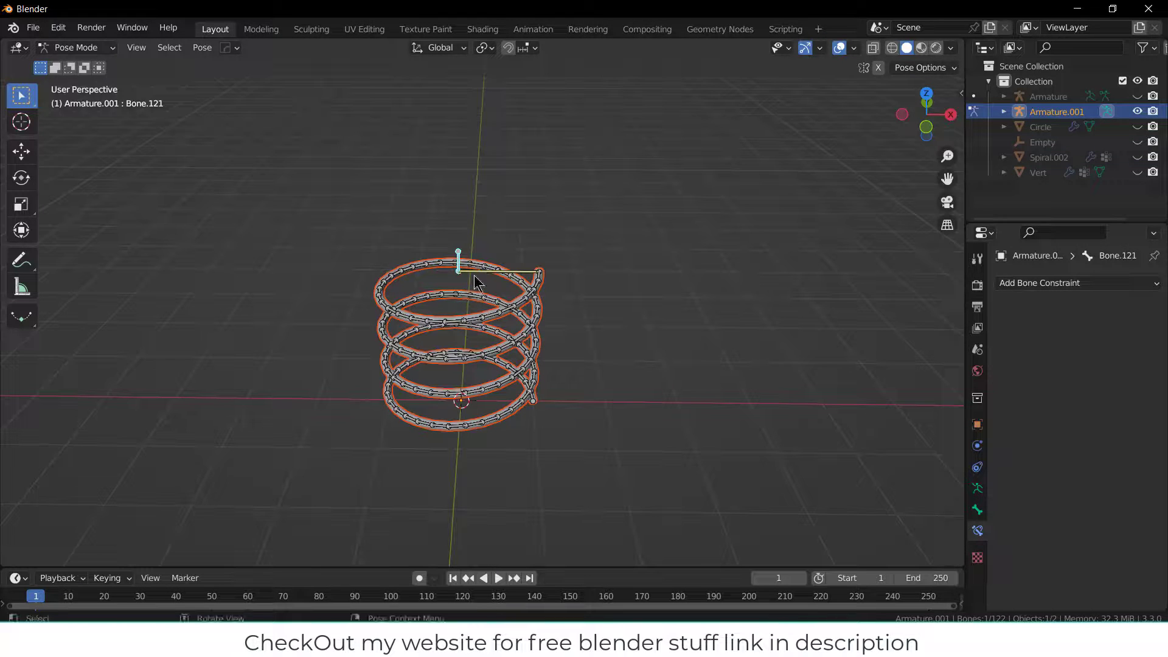
{"action": "left_click", "coordinate": [484, 271], "text": "shift"}
{"action": "key", "text": "shift+i"}
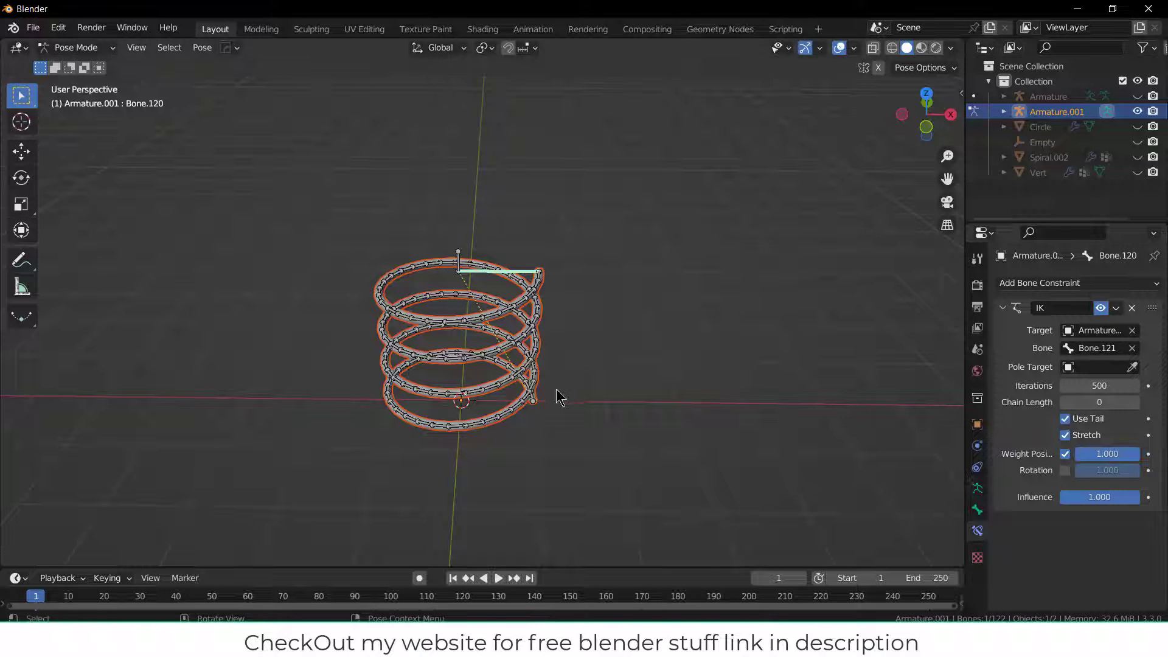
{"action": "middle_click_drag", "start_coordinate": [555, 396], "coordinate": [753, 436]}
{"action": "scroll", "coordinate": [560, 368], "scroll_direction": "up", "scroll_amount": 1}
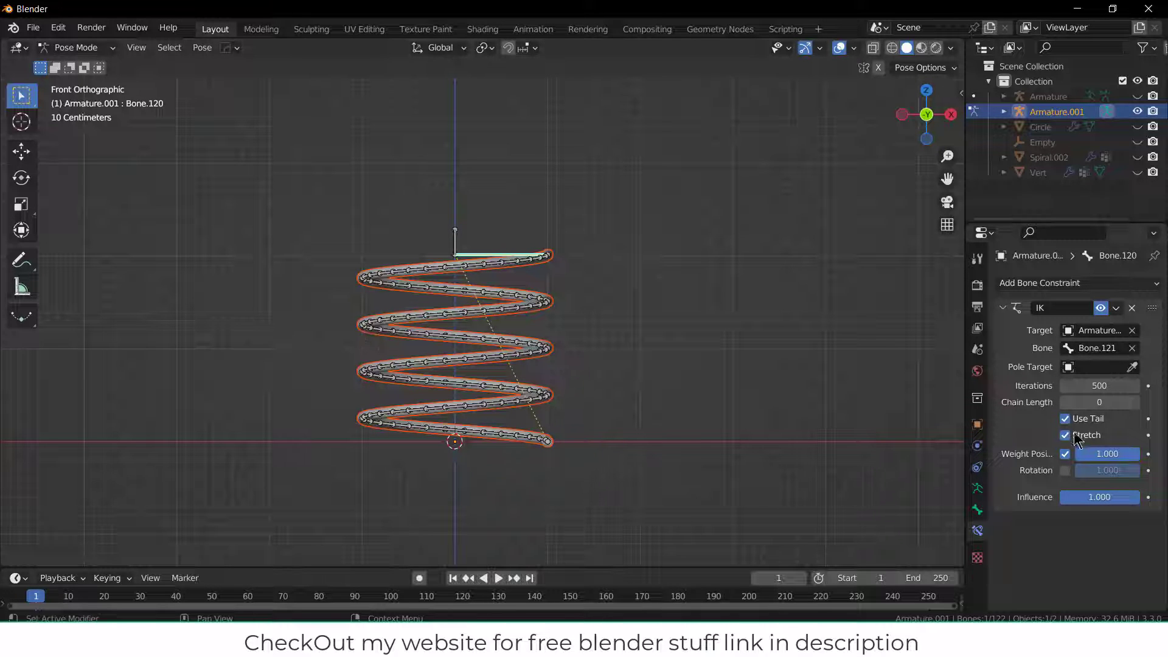
{"action": "left_click_drag", "start_coordinate": [1099, 402], "coordinate": [1108, 402]}
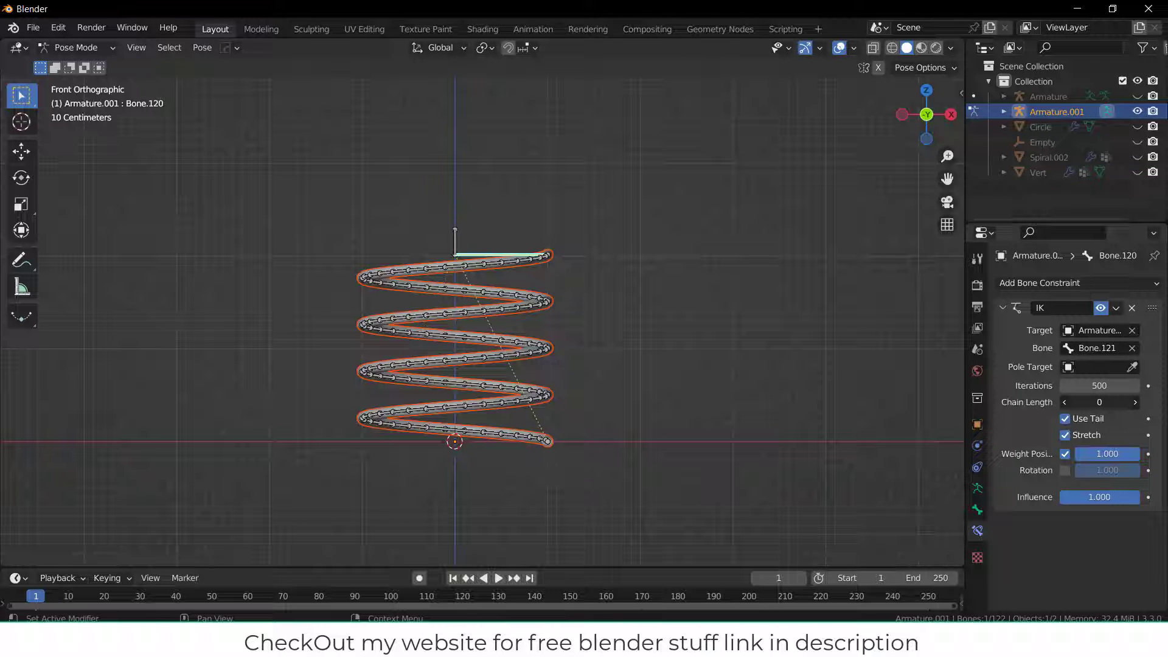
{"action": "mouse_move", "coordinate": [1099, 402]}
{"action": "left_mouse_down"}
{"action": "mouse_move", "coordinate": [1119, 402]}
{"action": "mouse_move", "coordinate": [1102, 402]}
{"action": "left_mouse_up"}
Step: Test-move Bone.121 to bend the whole spring, then cancel the move
{"action": "left_click", "coordinate": [454, 240]}
{"action": "scroll", "coordinate": [604, 331], "scroll_direction": "down", "scroll_amount": 2}
{"action": "key", "text": "g"}
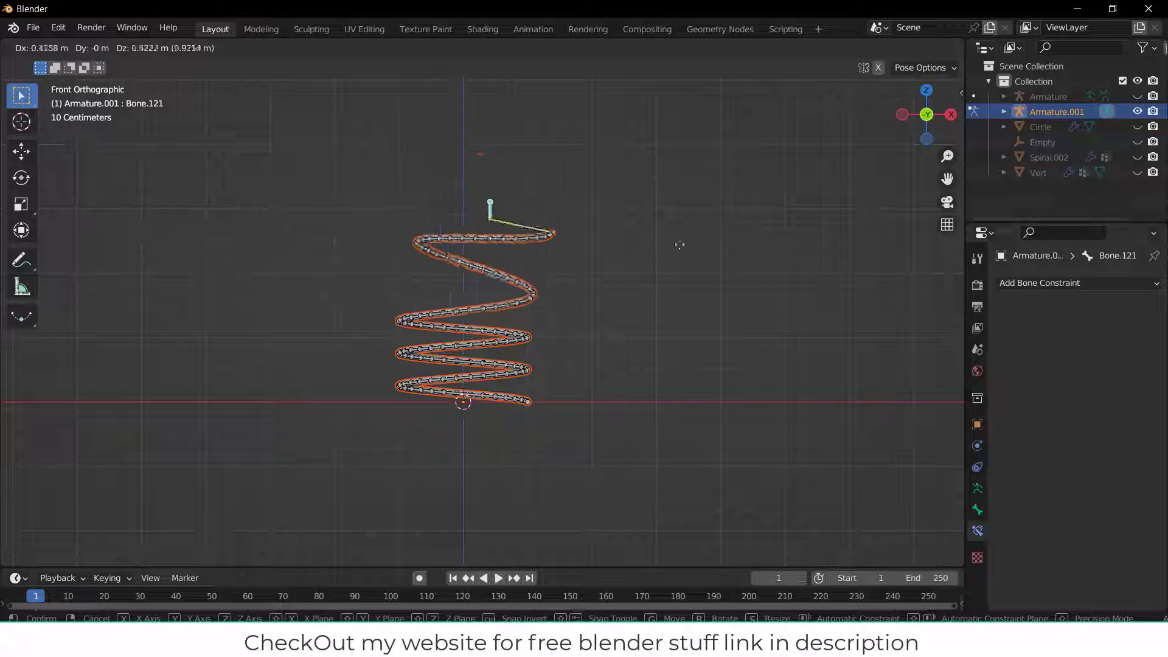
{"action": "right_click", "coordinate": [664, 256]}
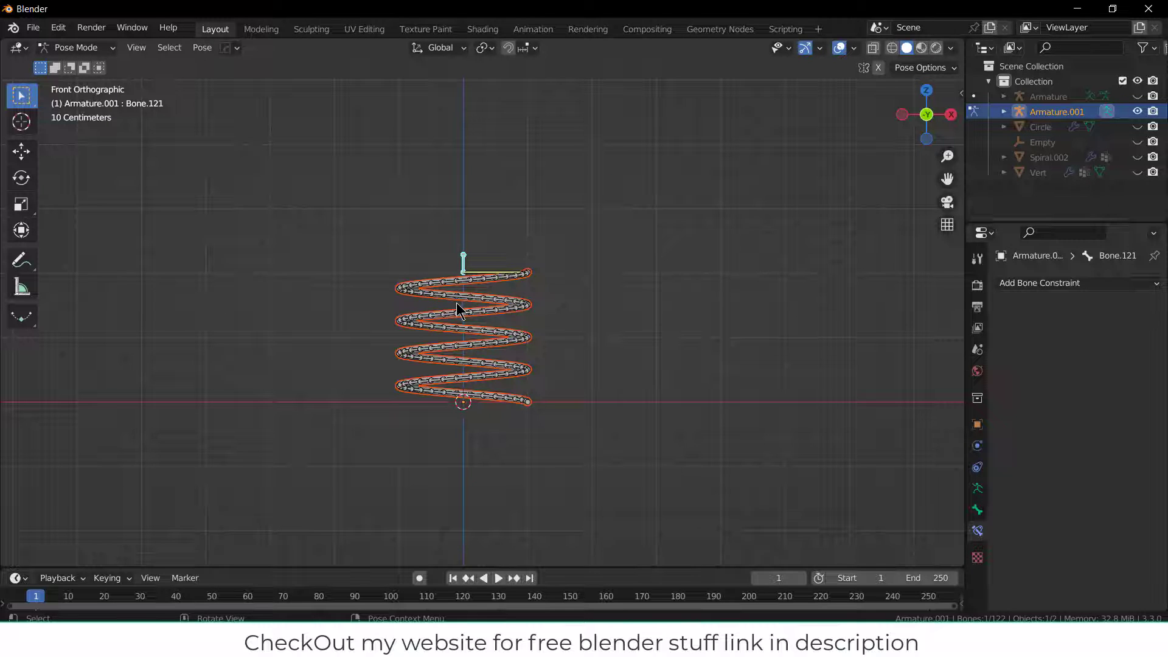
Step: Recheck Bone.120's IK settings and test-move Bone.121 again, cancelling it
{"action": "middle_click_drag", "start_coordinate": [487, 287], "coordinate": [547, 301]}
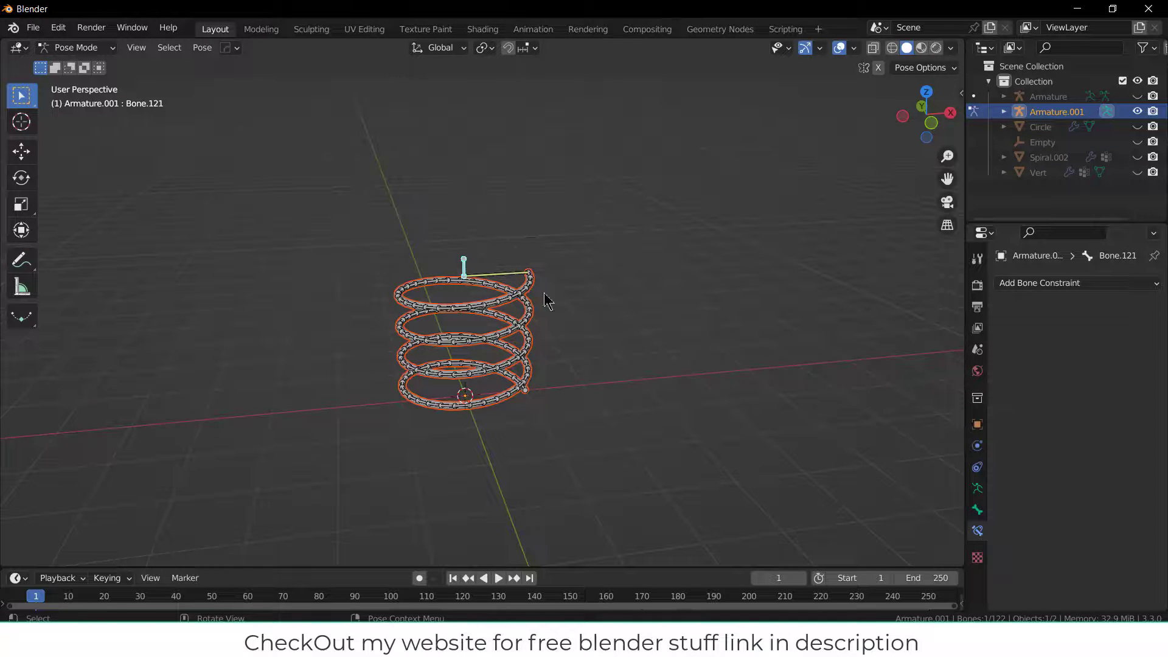
{"action": "left_click", "coordinate": [511, 275]}
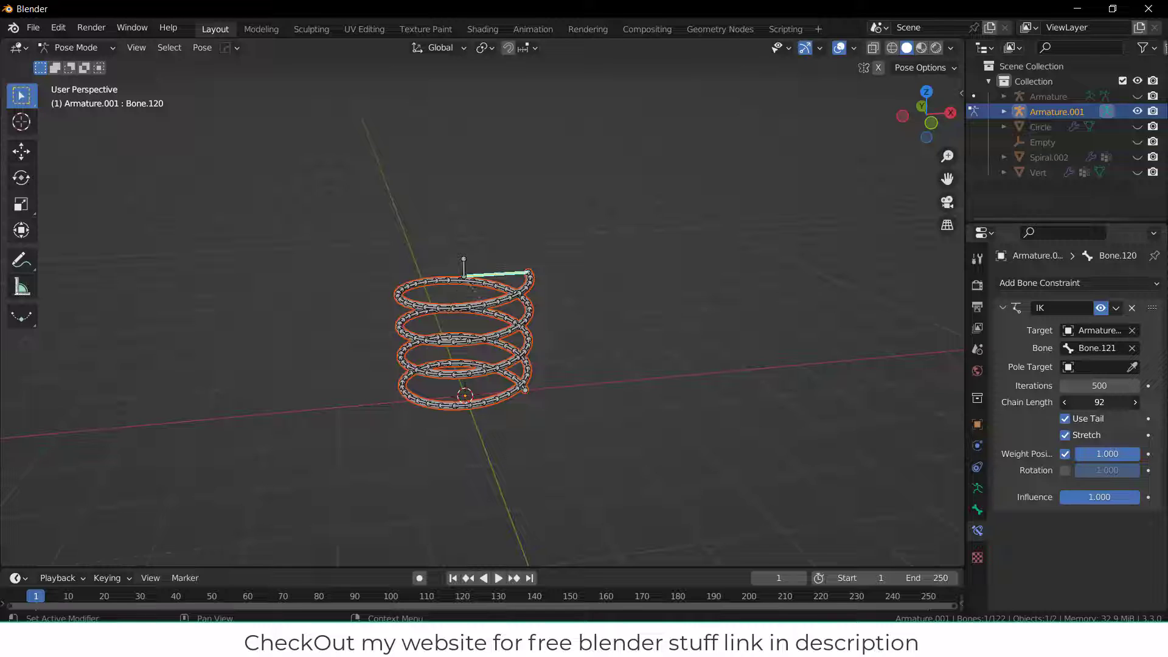
{"action": "left_click", "coordinate": [464, 262]}
{"action": "key", "text": "g"}
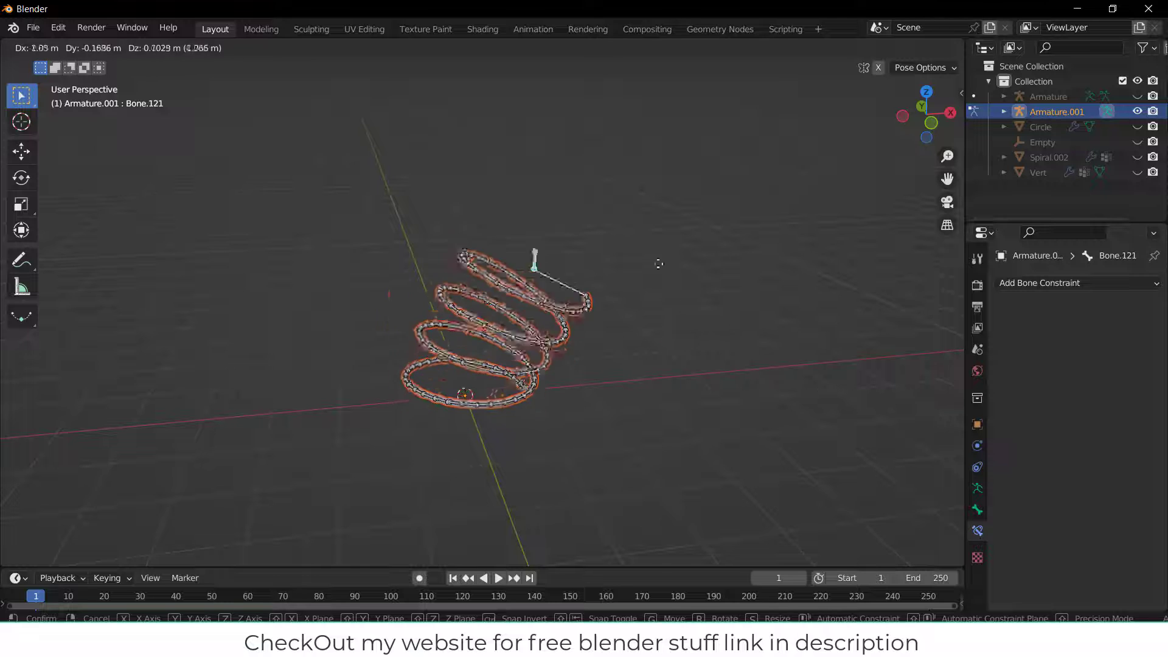
{"action": "right_click", "coordinate": [637, 310]}
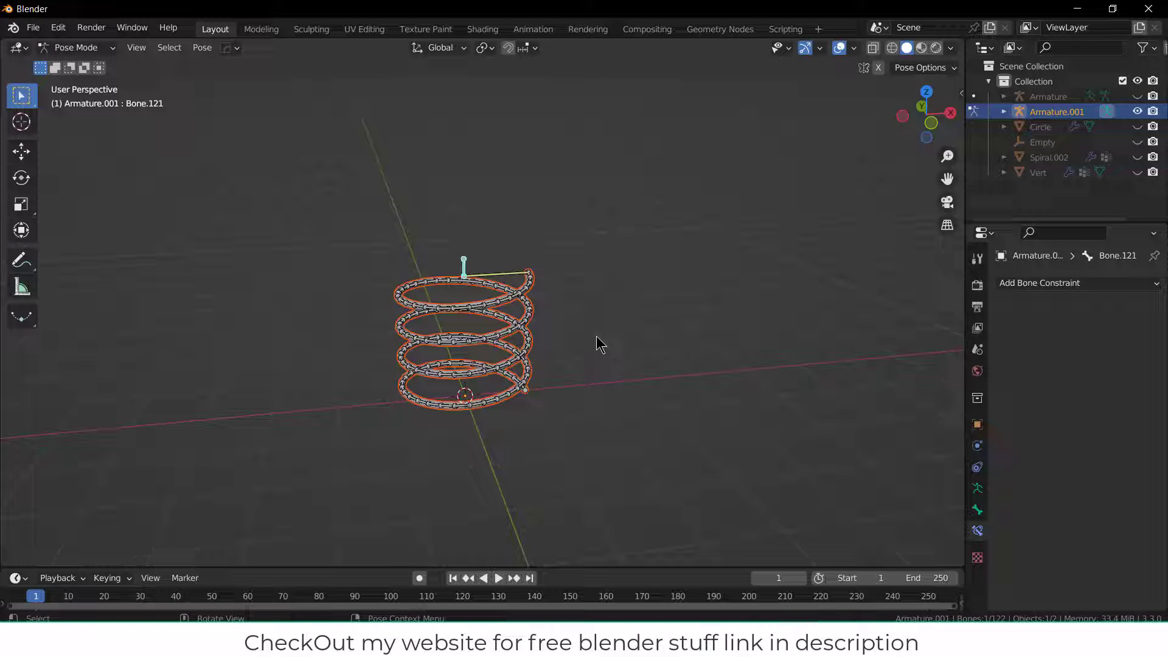